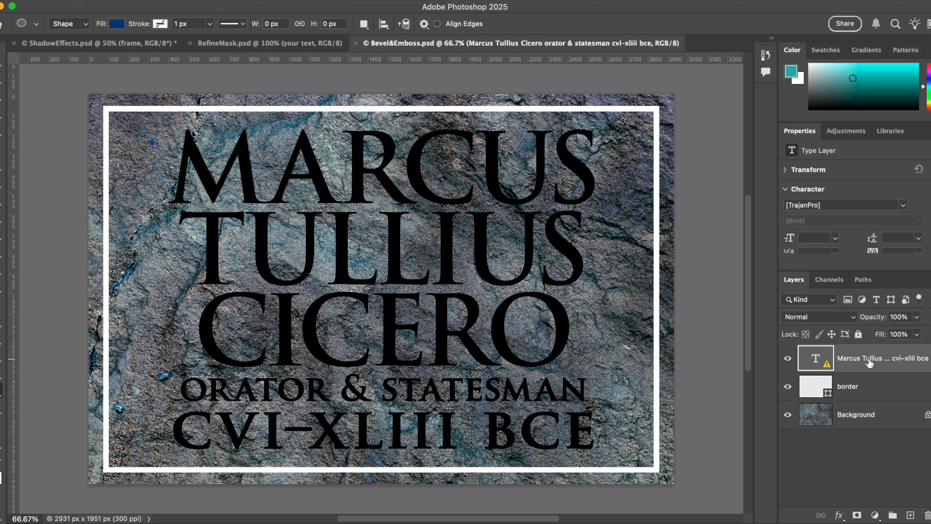
# Replace the missing TrajanPro Bold font on the title text layer with the default font
pyautogui.click(822, 392)
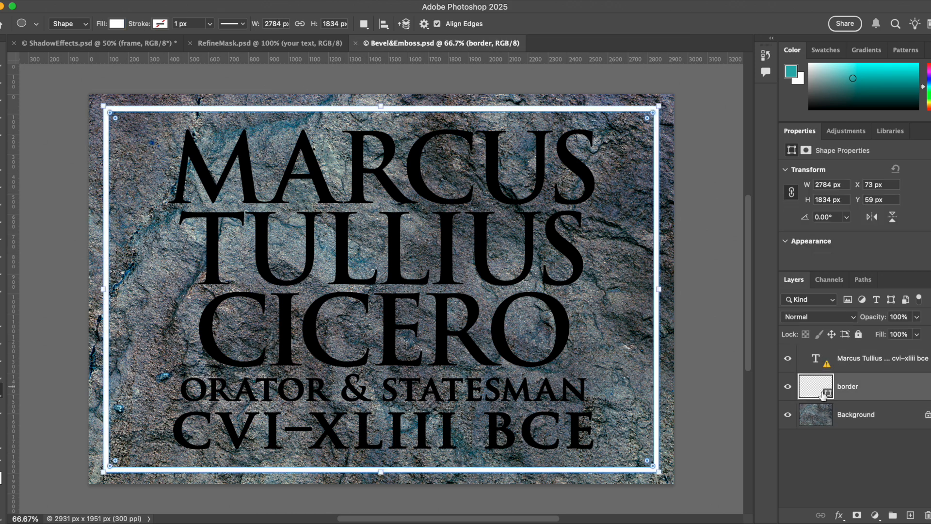
pyautogui.click(827, 418)
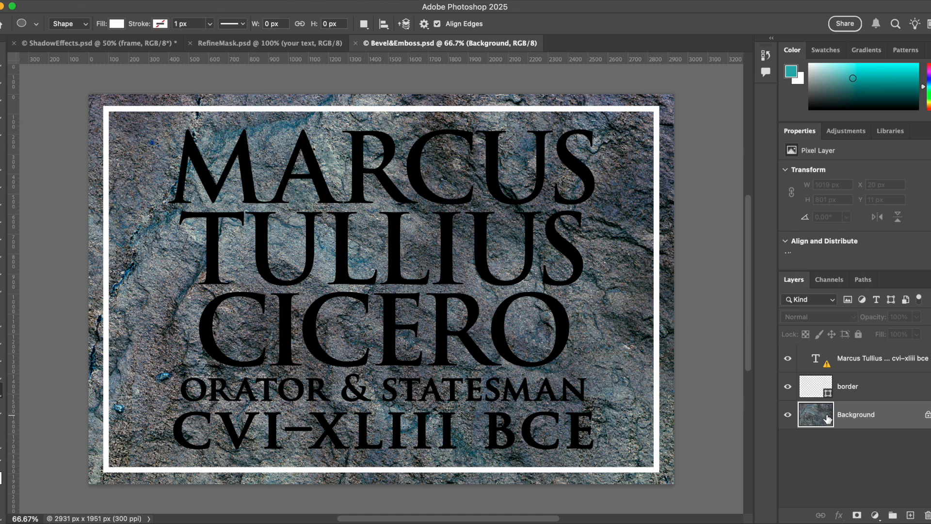
pyautogui.click(824, 361)
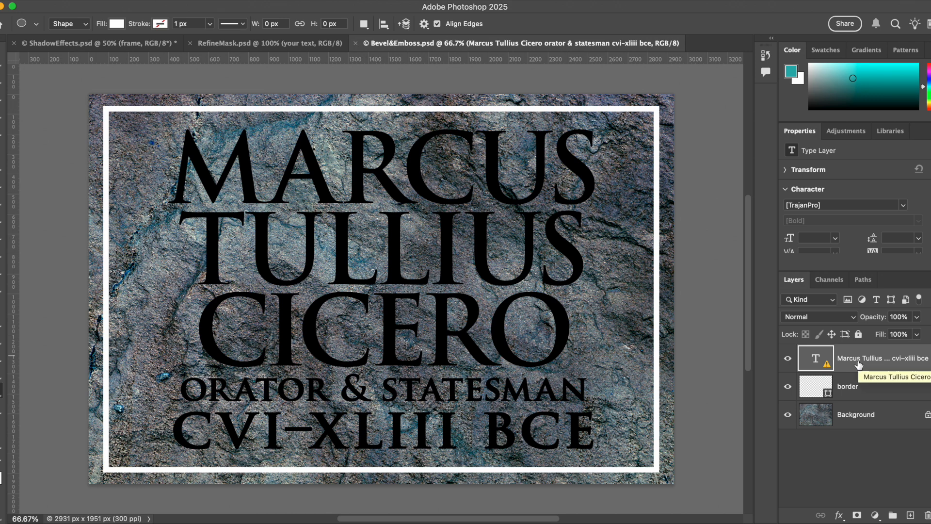
pyautogui.moveTo(834, 364)
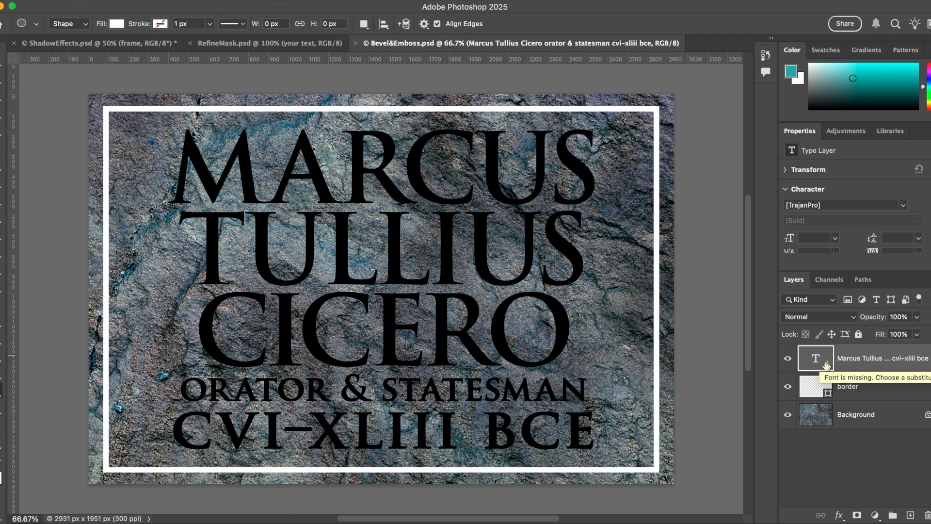
pyautogui.click(827, 365)
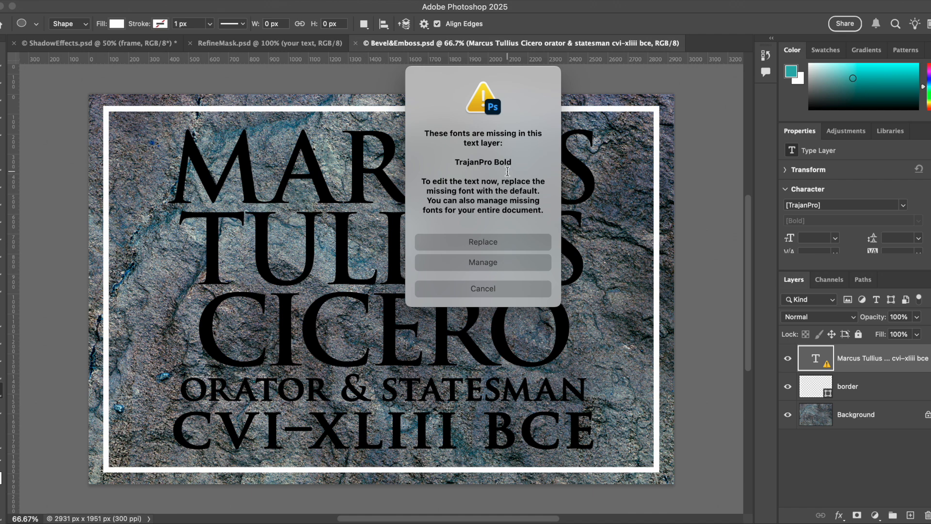
pyautogui.click(488, 244)
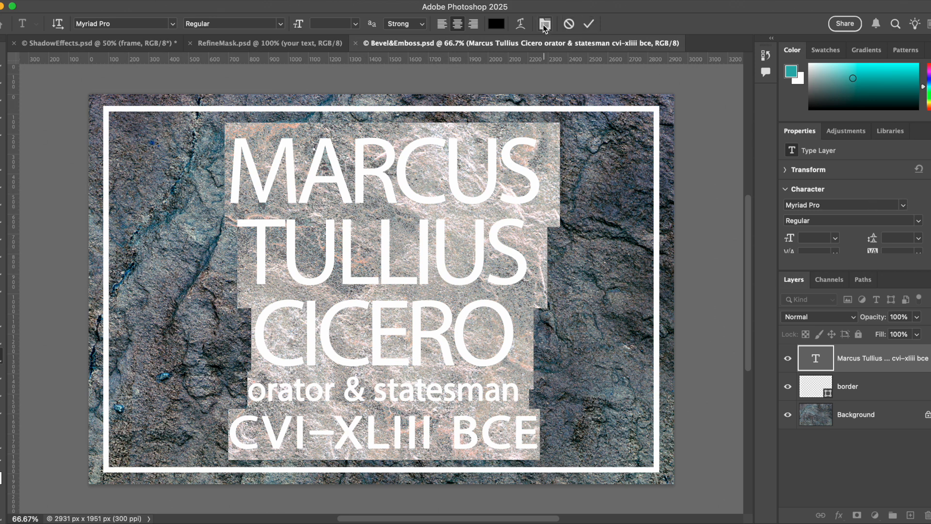
# Change the title text layer's font to Times New Roman
pyautogui.click(904, 206)
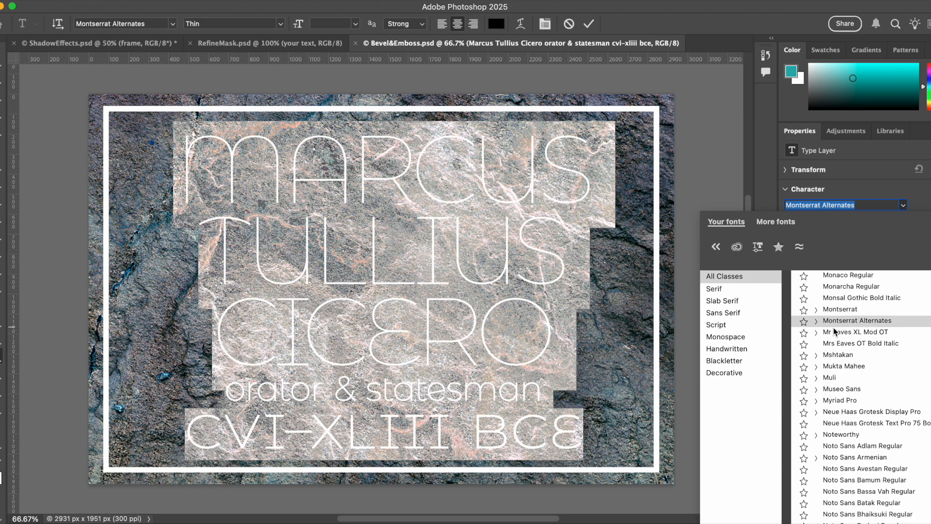
pyautogui.scroll(-5, 832, 329)
pyautogui.scroll(-12, 834, 338)
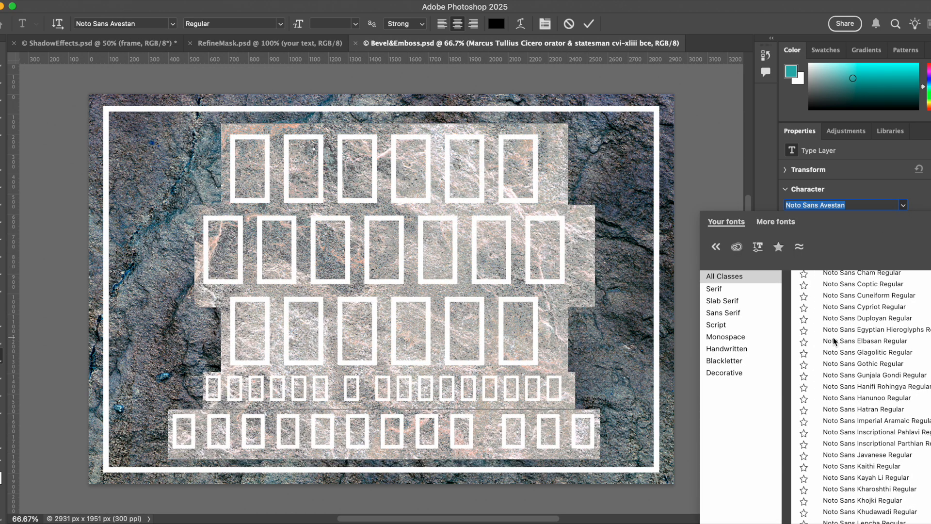
pyautogui.scroll(-15, 834, 345)
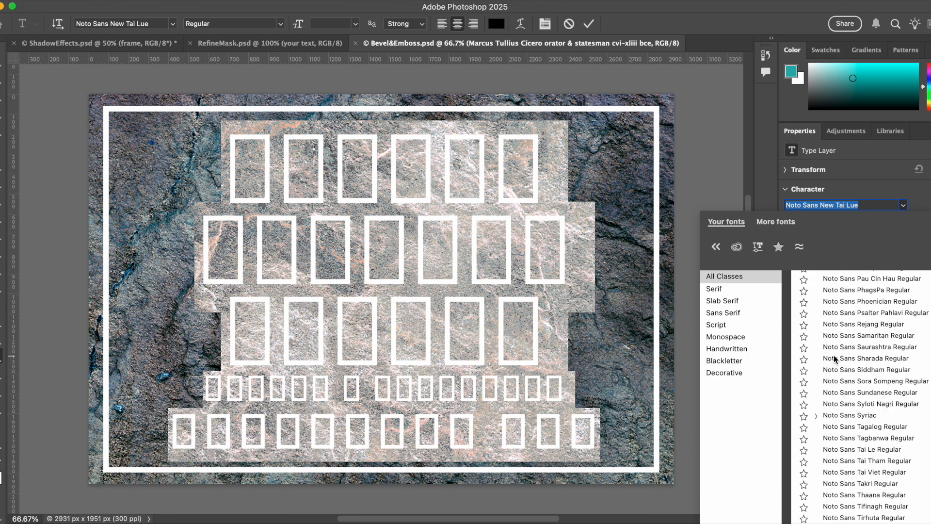
pyautogui.scroll(-15, 834, 359)
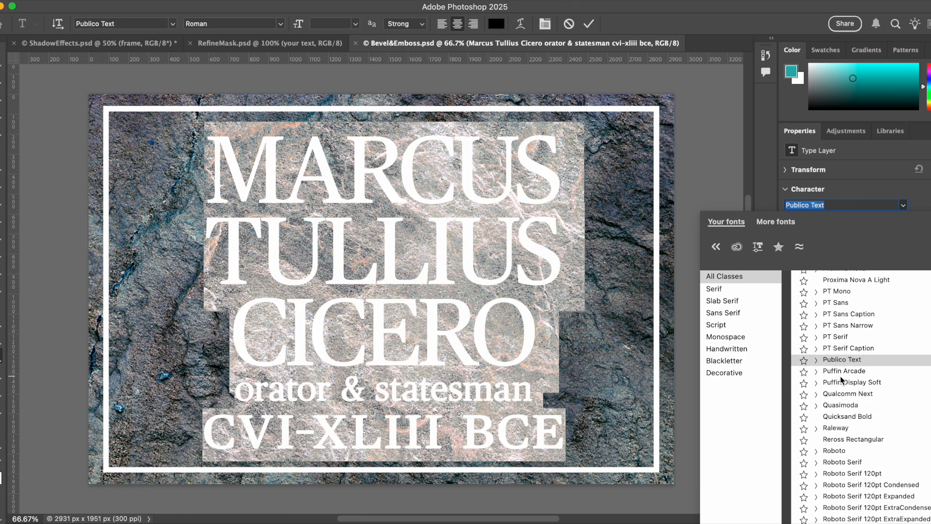
pyautogui.scroll(-15, 840, 378)
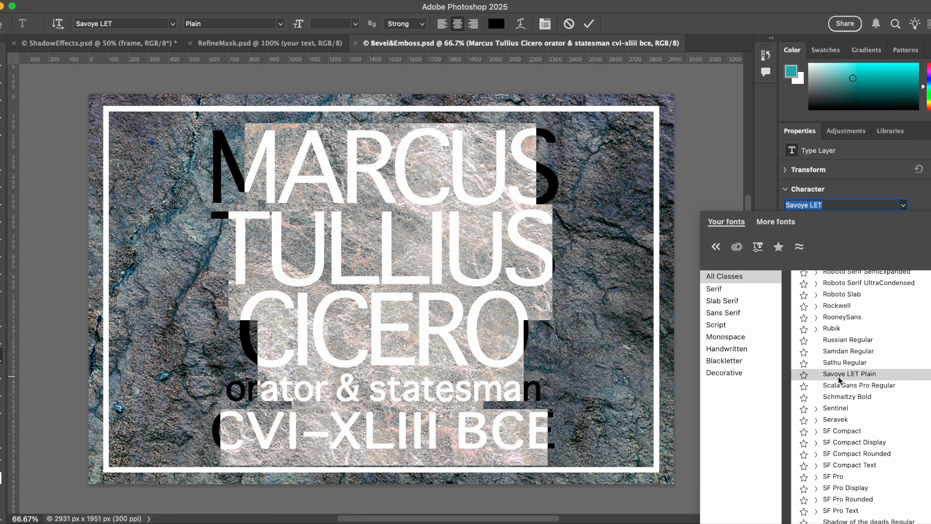
pyautogui.scroll(-8, 839, 379)
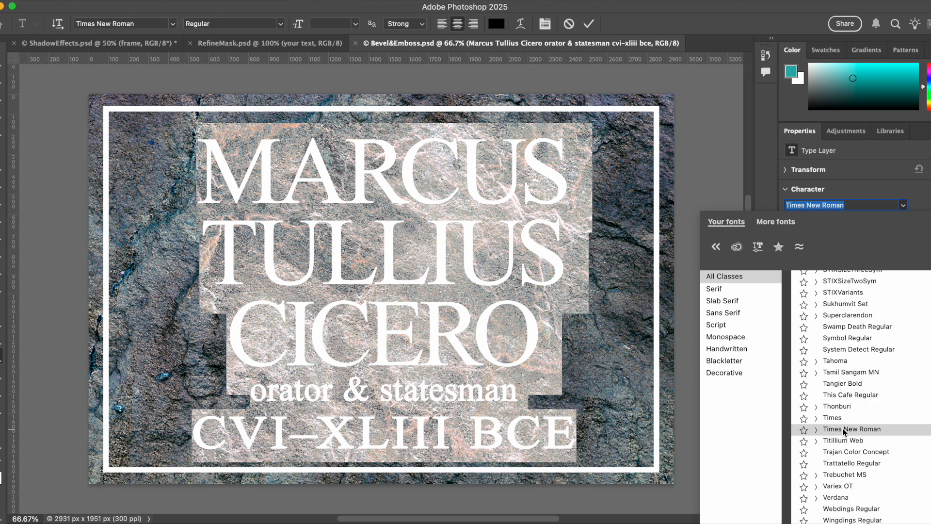
pyautogui.click(844, 429)
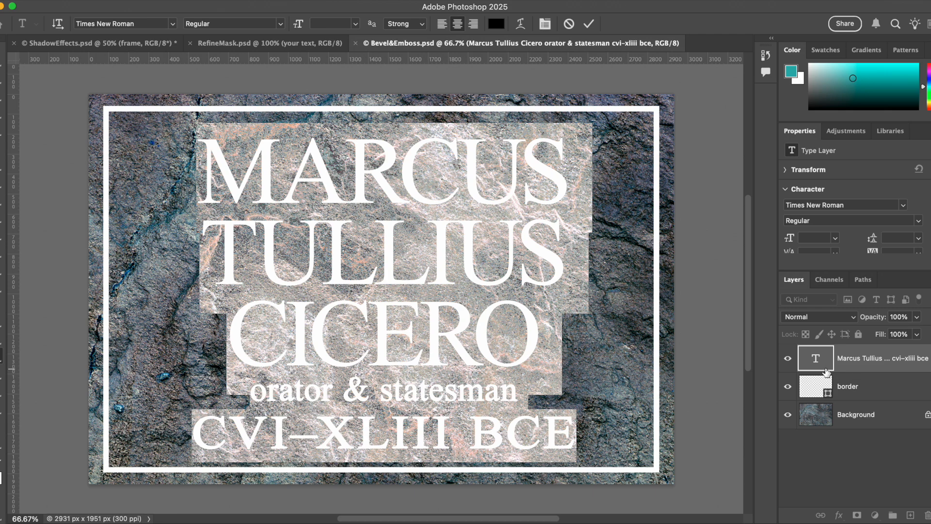
# Zoom in on the lettering and open the Layer Style blending options for the title text layer
pyautogui.click(856, 387)
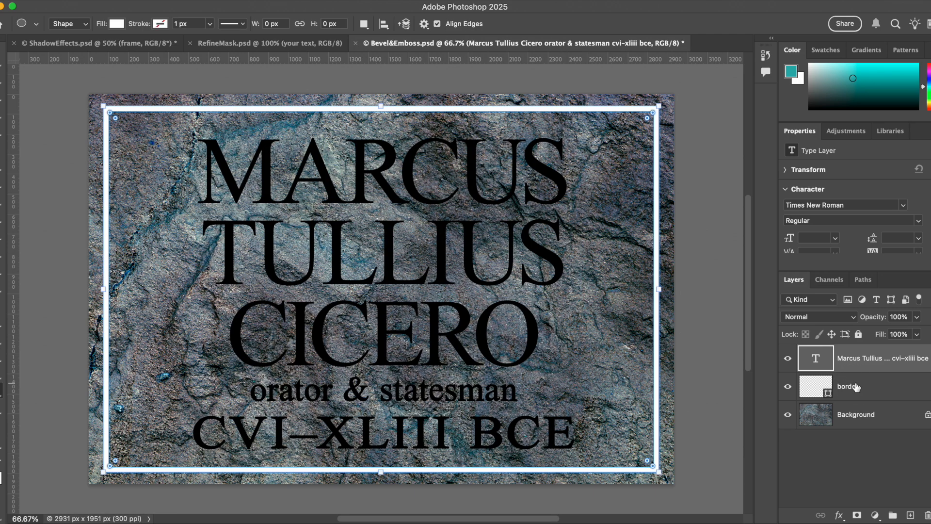
pyautogui.click(824, 362)
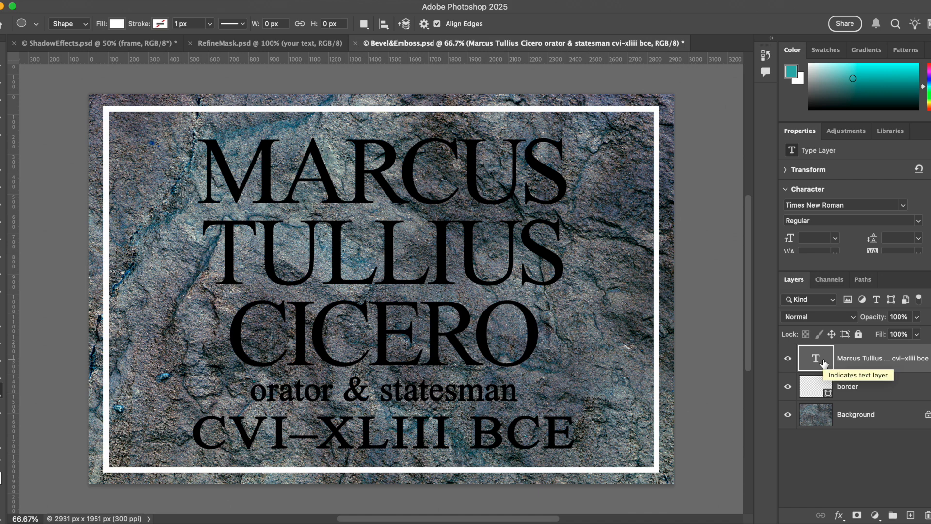
pyautogui.press('super+equal')
pyautogui.press('super+equal')
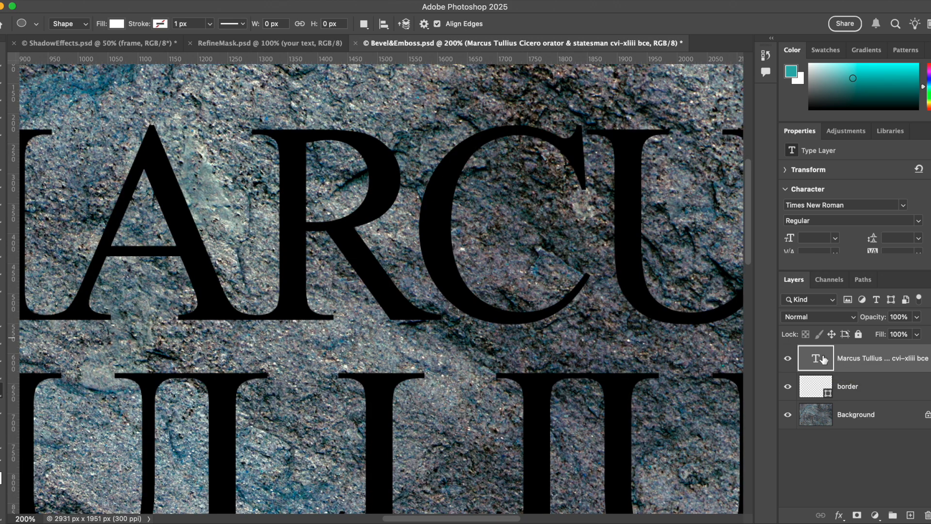
pyautogui.click(838, 516)
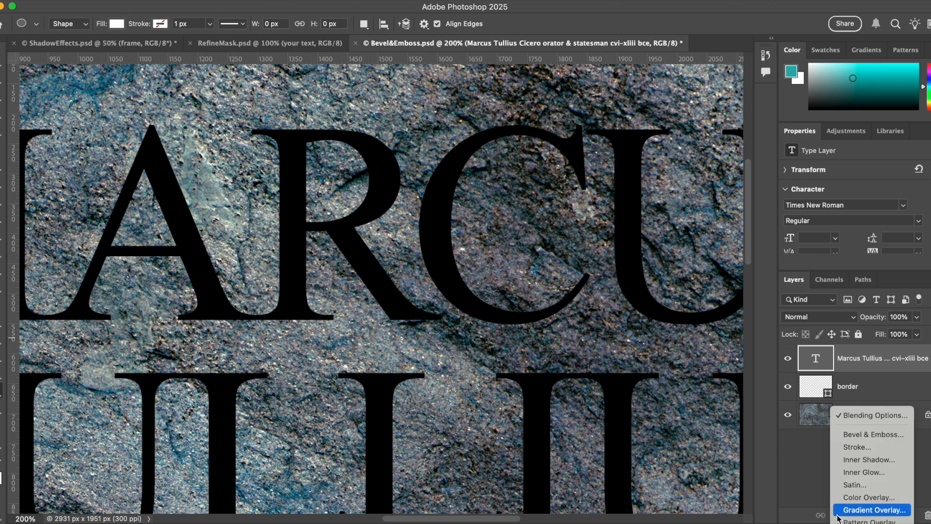
pyautogui.click(841, 415)
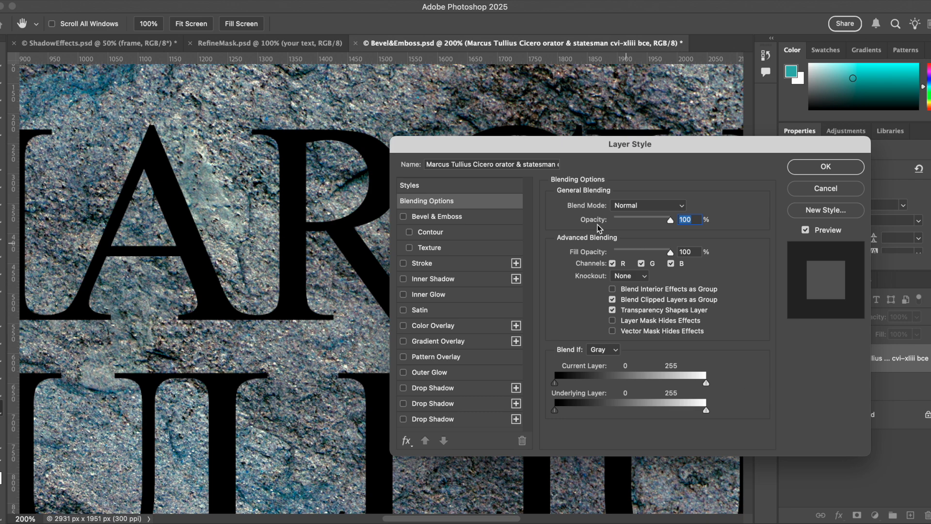
pyautogui.moveTo(501, 150); pyautogui.dragTo(475, 135)
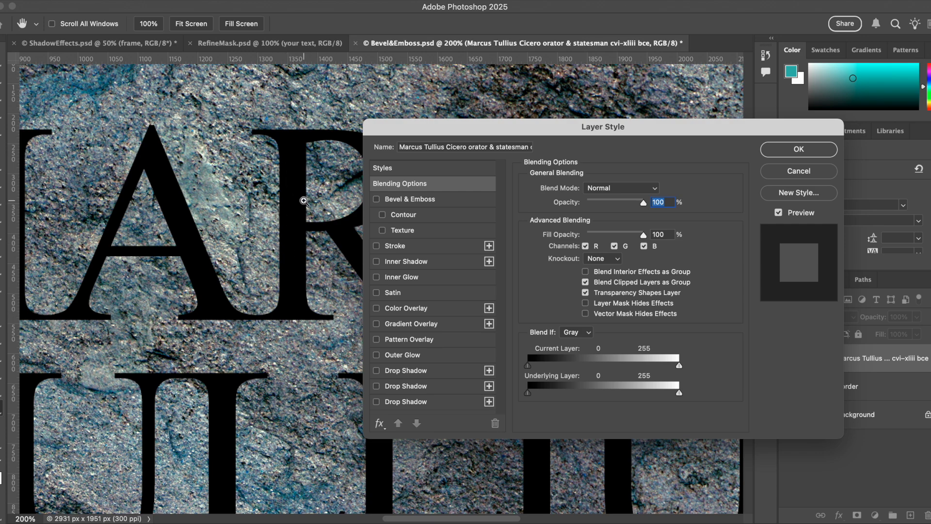
pyautogui.press('super+plus')
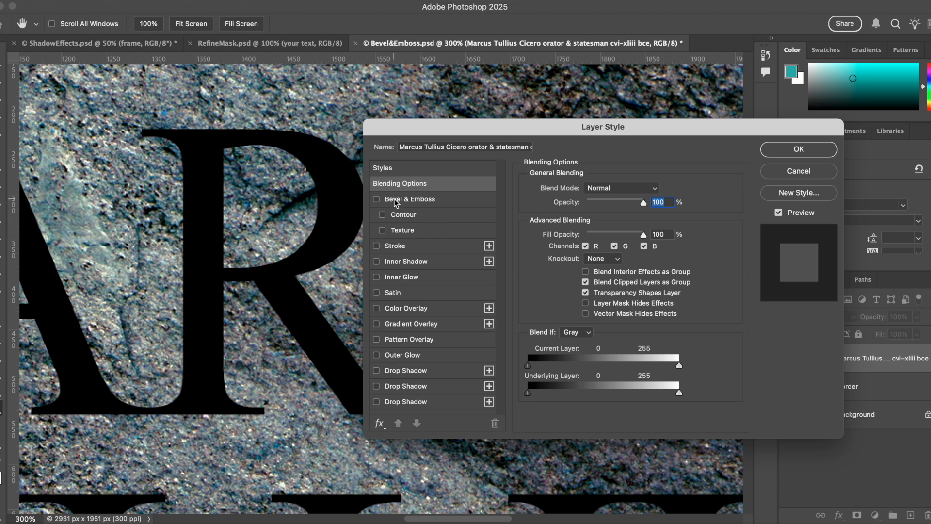
# Enable Bevel & Emboss and set its gloss contour to the linear preset
pyautogui.click(425, 199)
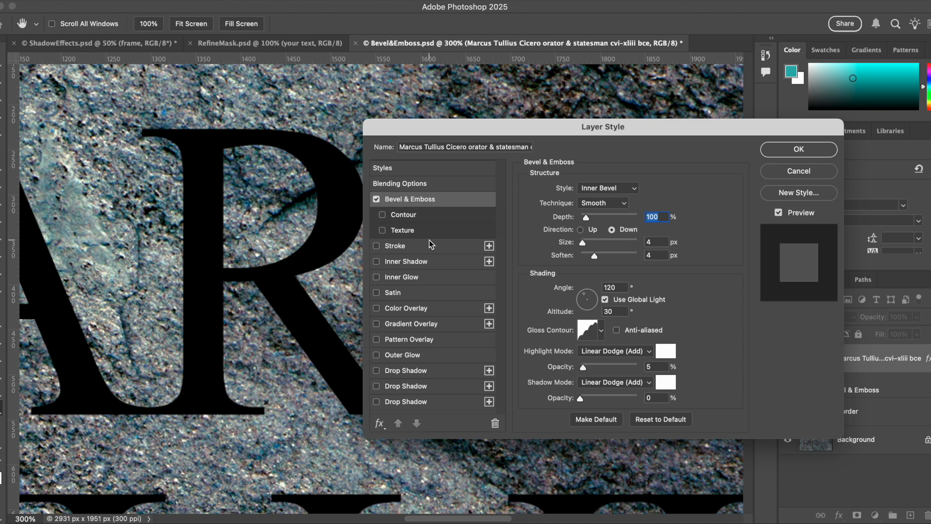
pyautogui.click(598, 332)
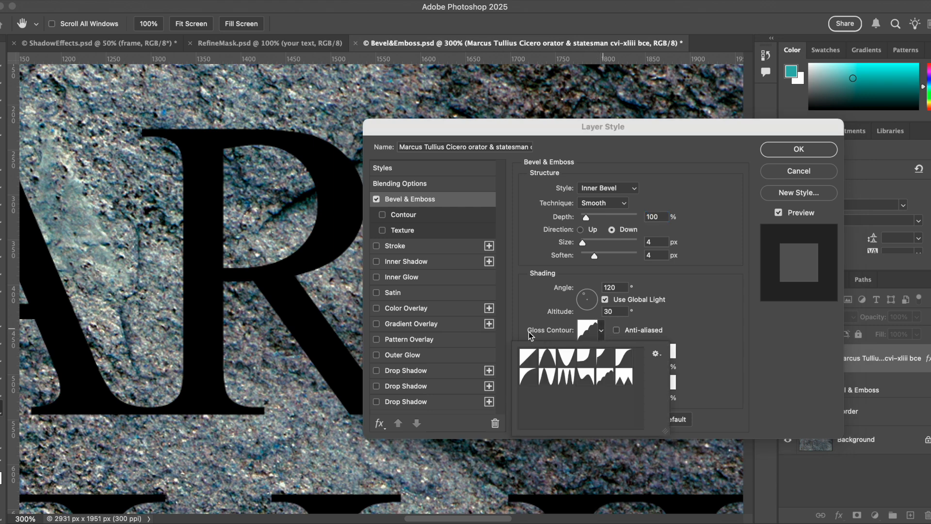
pyautogui.click(527, 359)
pyautogui.click(558, 321)
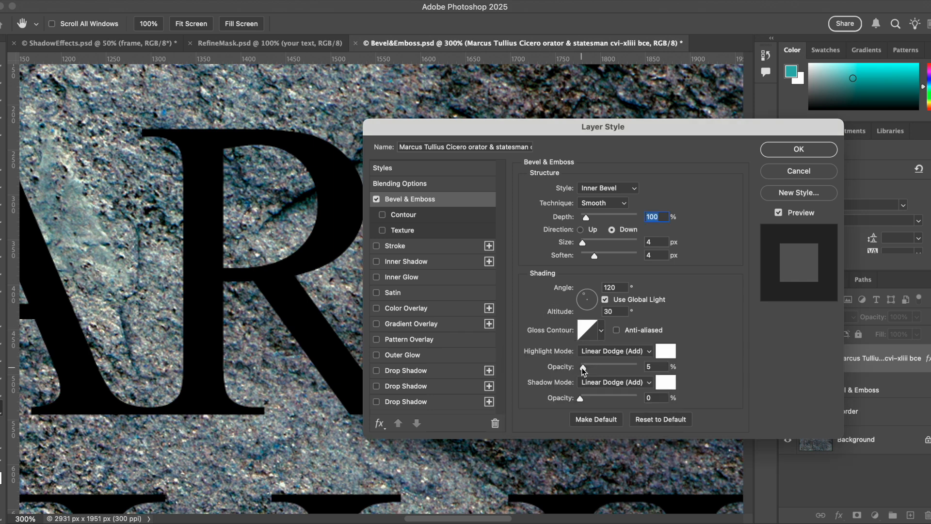
# Set bevel highlight opacity to 100%, shadow mode to Multiply at 100% opacity, and soften to 2 px
pyautogui.moveTo(584, 370); pyautogui.dragTo(648, 368)
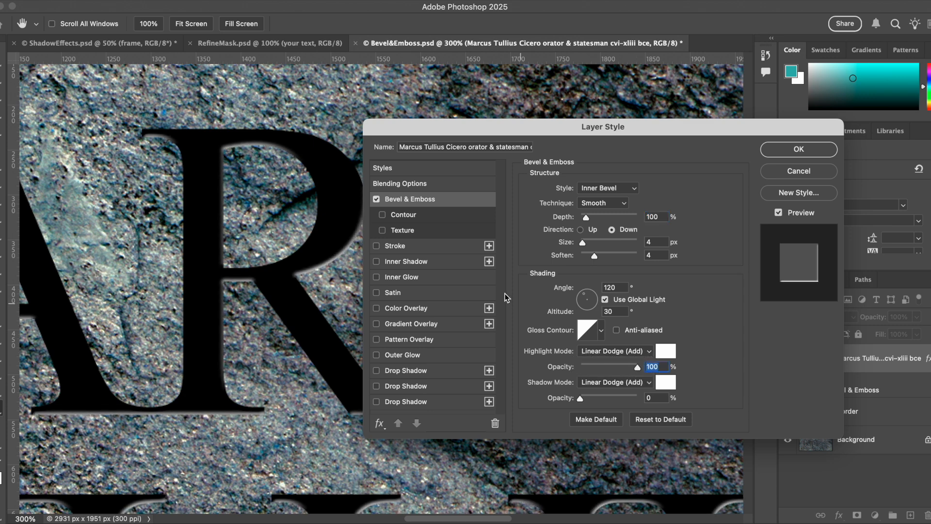
pyautogui.click(591, 383)
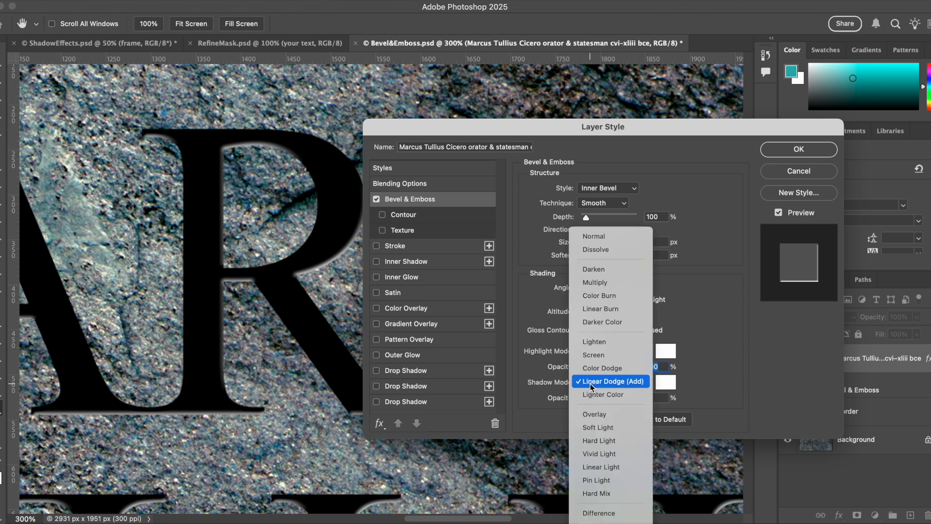
pyautogui.click(587, 283)
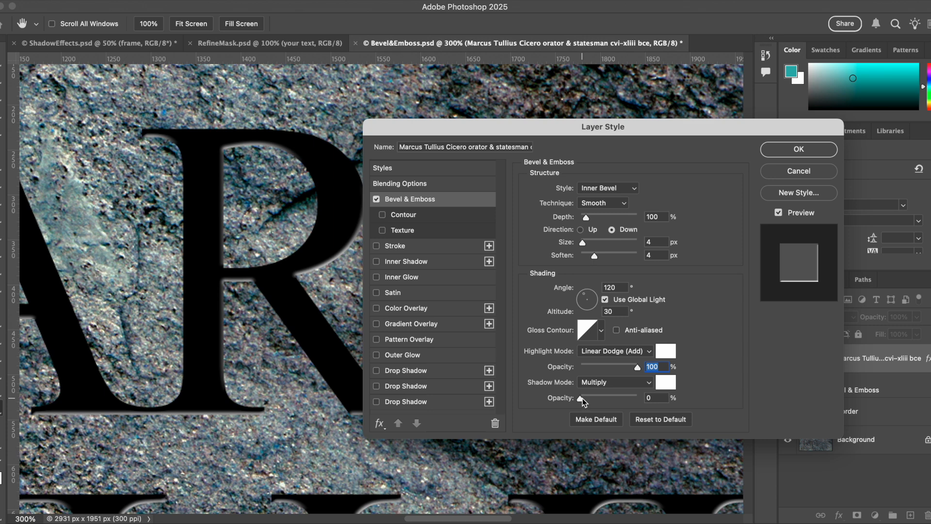
pyautogui.moveTo(627, 405); pyautogui.dragTo(650, 404)
pyautogui.moveTo(594, 255); pyautogui.dragTo(588, 255)
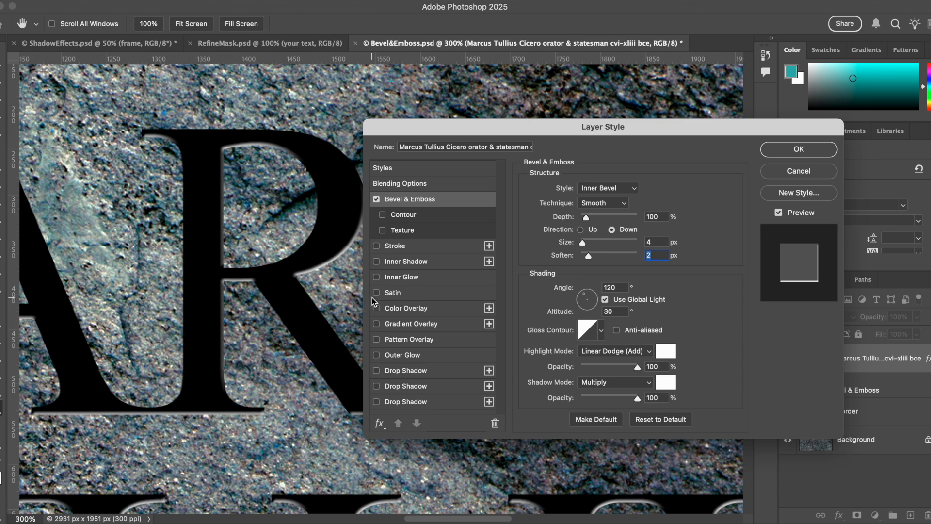
# Add a Color Overlay to the text in golden yellow c8b802
pyautogui.click(422, 310)
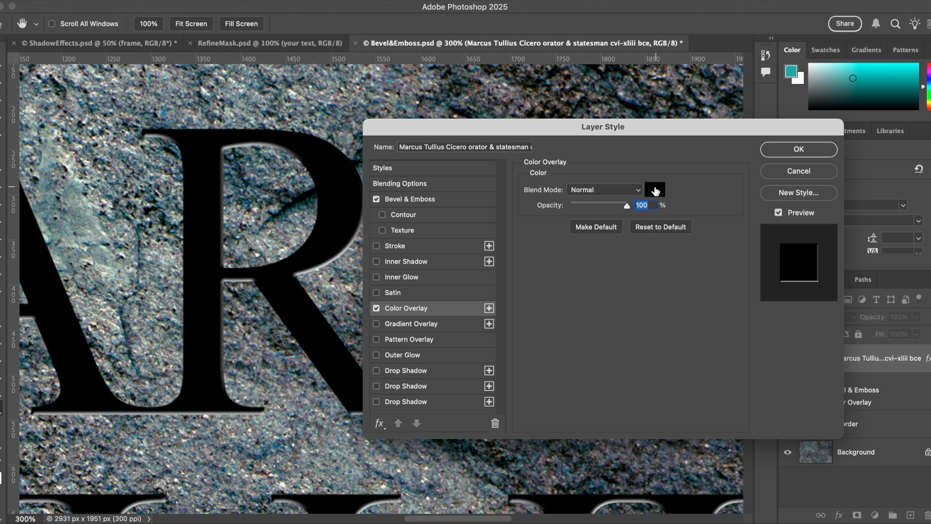
pyautogui.click(654, 189)
pyautogui.moveTo(433, 431); pyautogui.dragTo(429, 452)
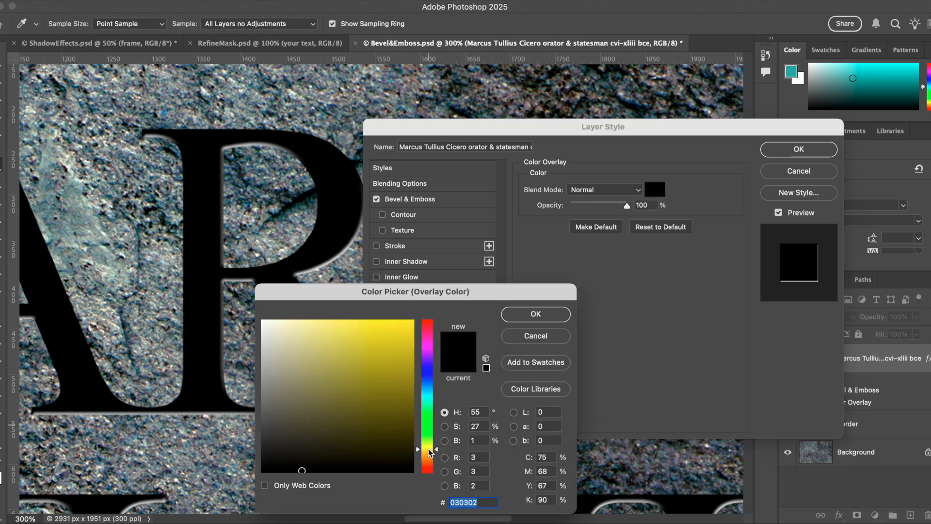
pyautogui.moveTo(403, 422); pyautogui.dragTo(407, 354)
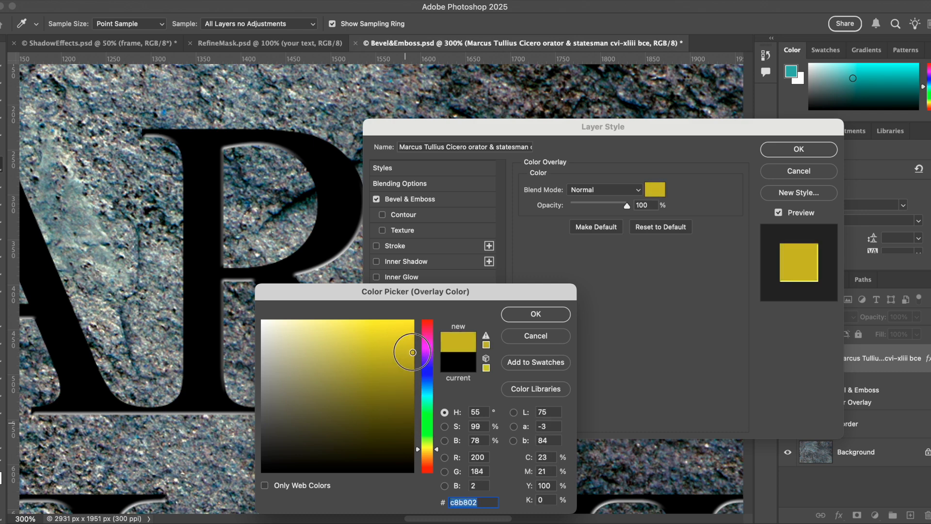
pyautogui.press('Return')
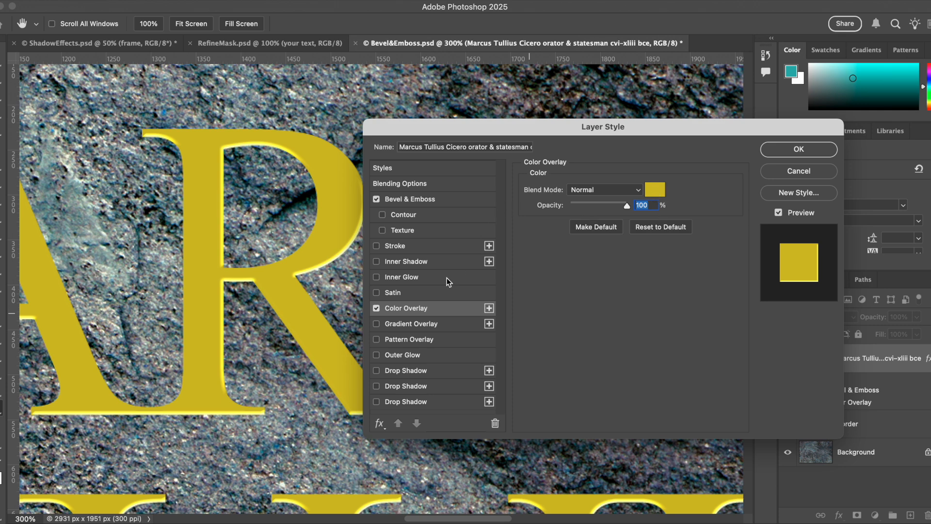
# Set the bevel size to 9 px and the shadow color to dark olive 363001
pyautogui.click(434, 204)
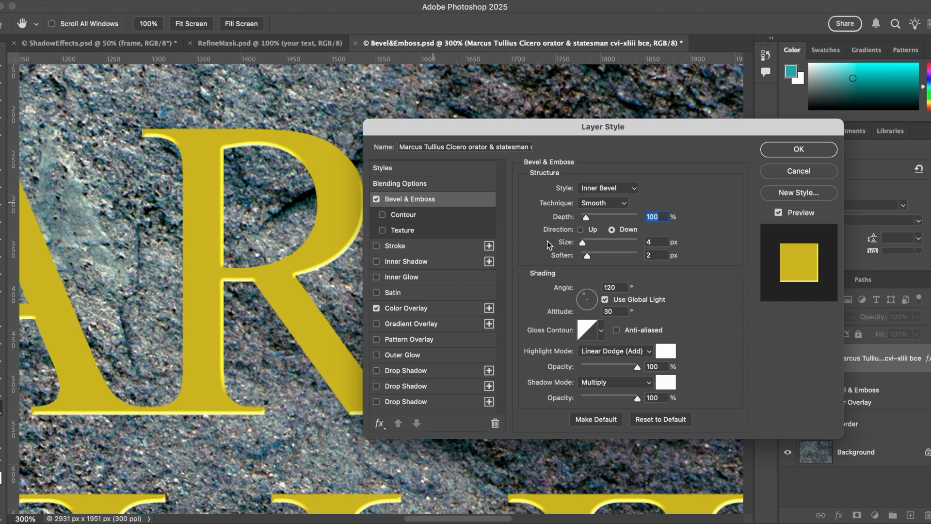
pyautogui.moveTo(583, 247); pyautogui.dragTo(587, 246)
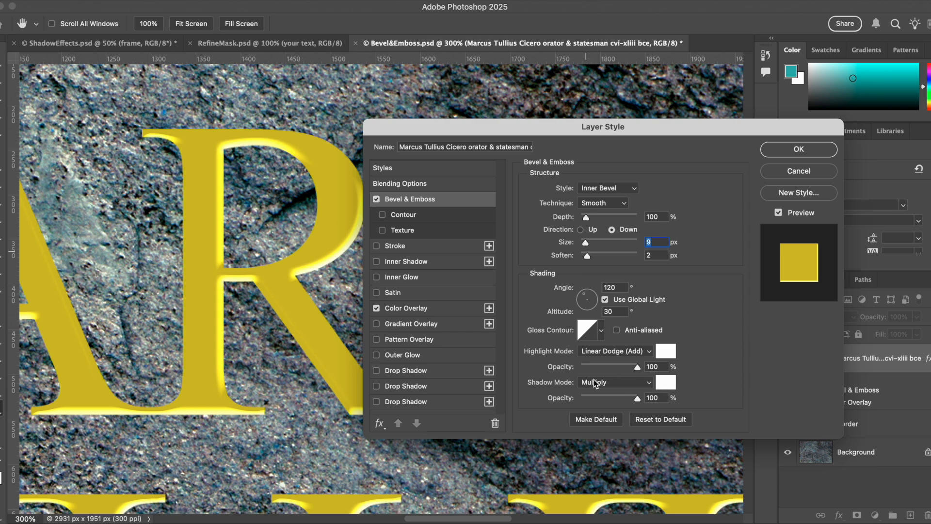
pyautogui.click(669, 385)
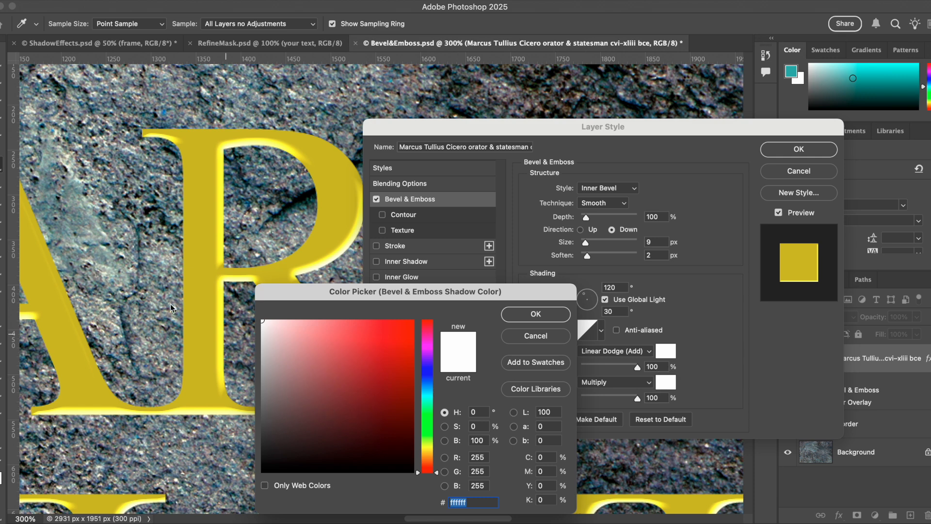
pyautogui.click(200, 307)
pyautogui.click(409, 439)
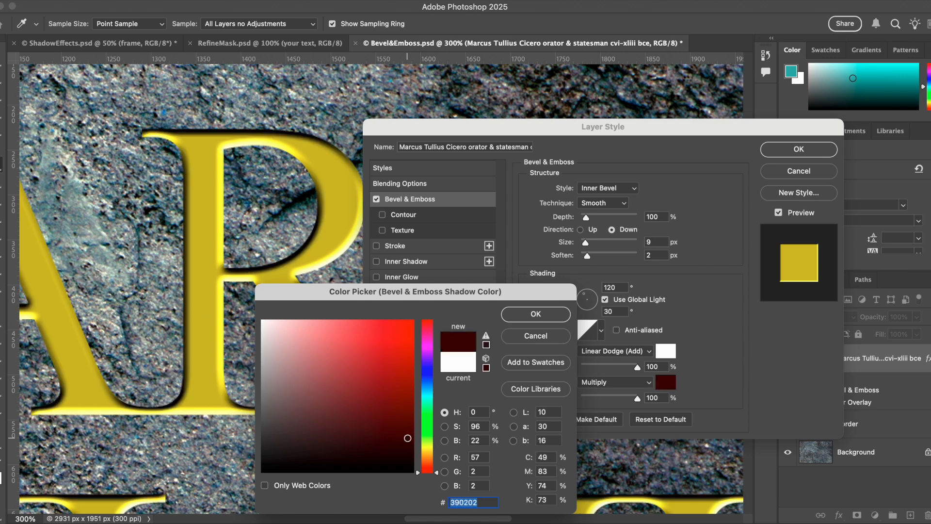
pyautogui.click(427, 450)
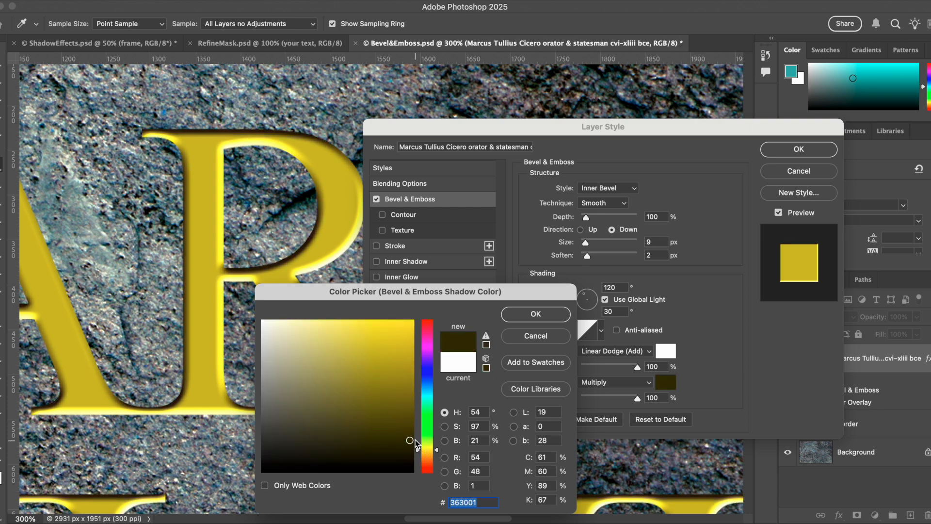
pyautogui.click(412, 444)
pyautogui.click(535, 314)
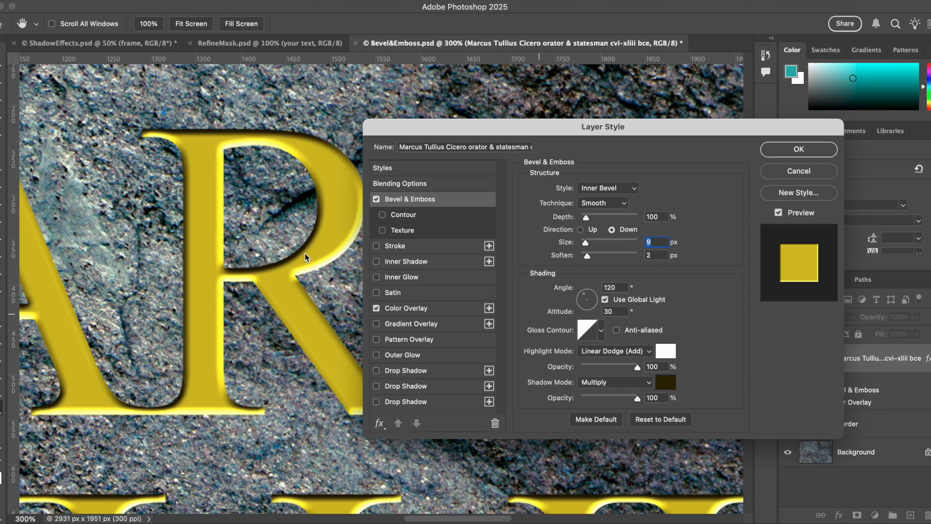
# Set the bevel shading angle to -120° and the altitude to 30°
pyautogui.press('super+minus')
pyautogui.press('super+minus')
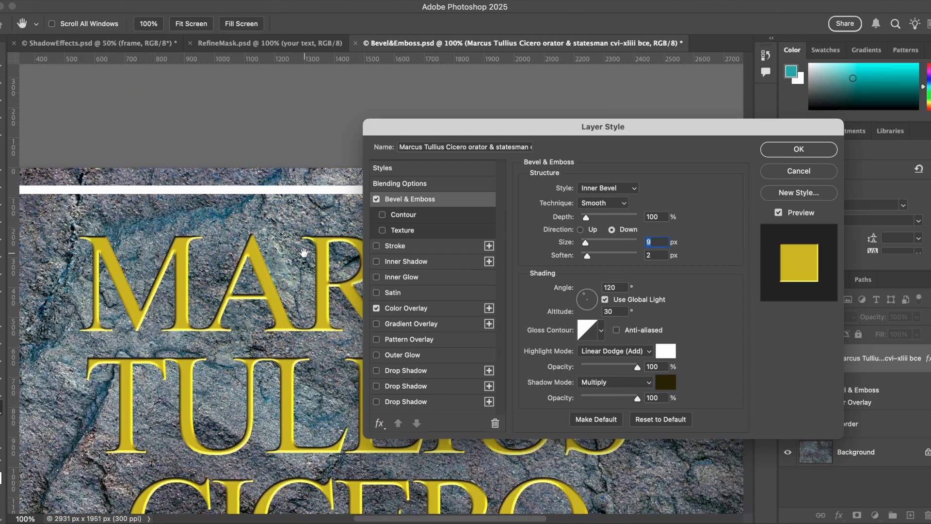
pyautogui.moveTo(304, 253); pyautogui.dragTo(192, 140)
pyautogui.moveTo(265, 194); pyautogui.dragTo(193, 341)
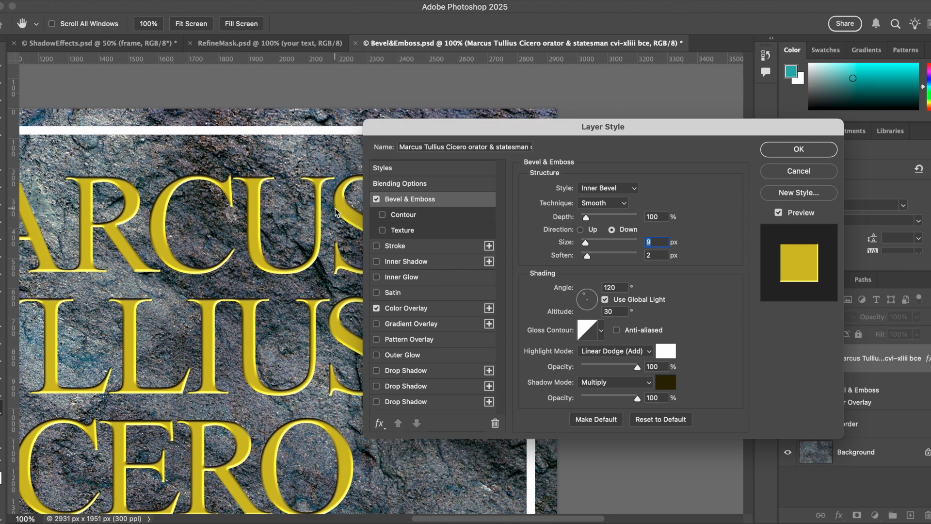
pyautogui.click(586, 296)
pyautogui.moveTo(587, 297); pyautogui.dragTo(589, 293)
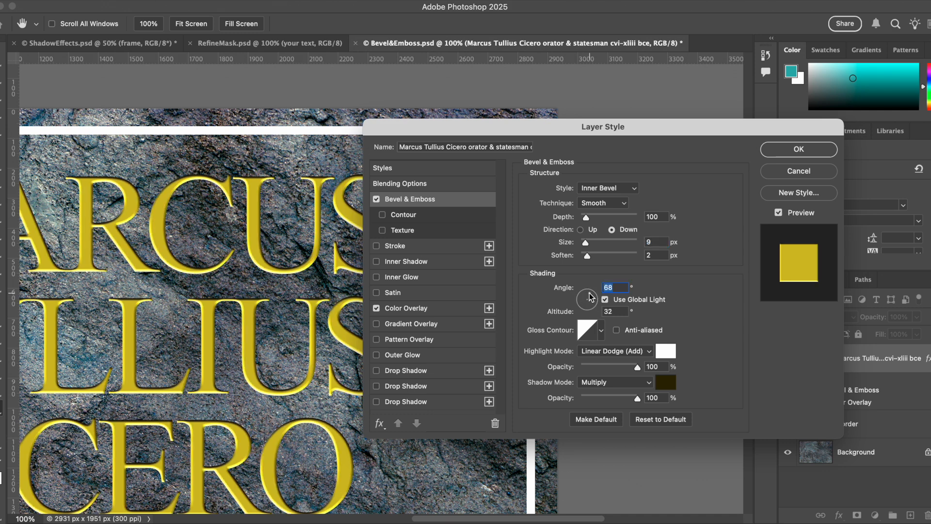
pyautogui.moveTo(591, 297); pyautogui.dragTo(586, 308)
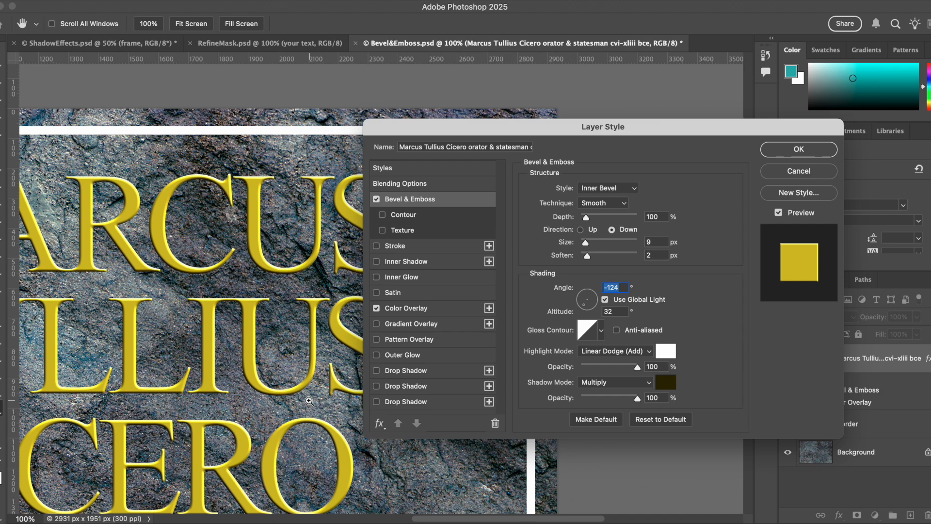
pyautogui.press('super+plus')
pyautogui.moveTo(284, 353); pyautogui.dragTo(181, 299)
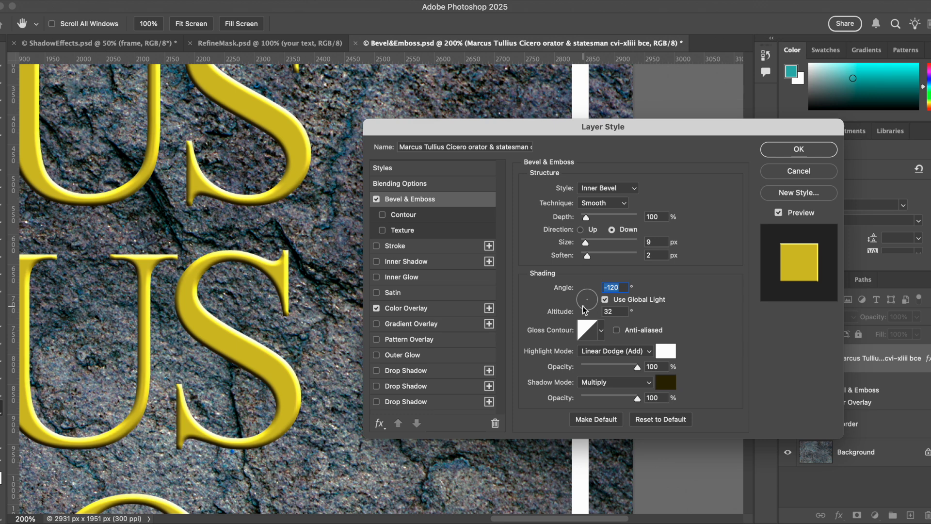
pyautogui.moveTo(584, 310); pyautogui.dragTo(587, 304)
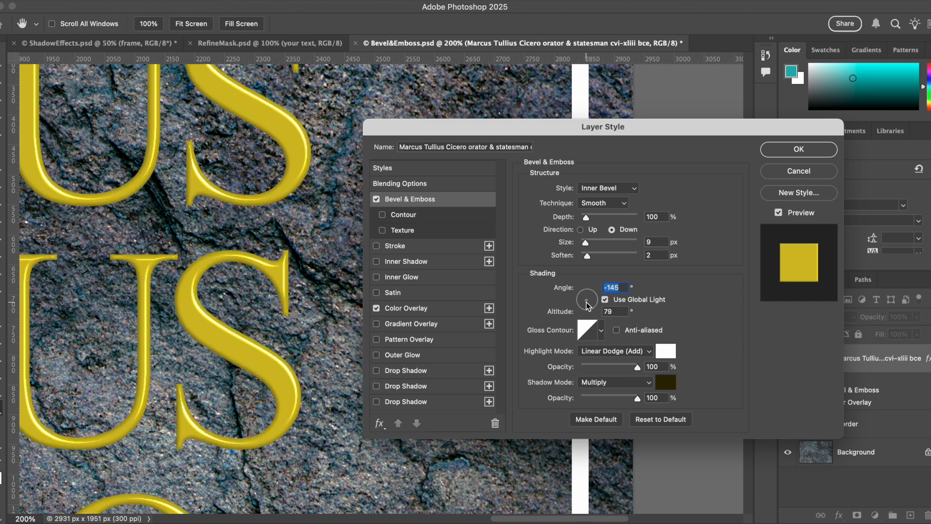
pyautogui.moveTo(587, 304); pyautogui.dragTo(586, 308)
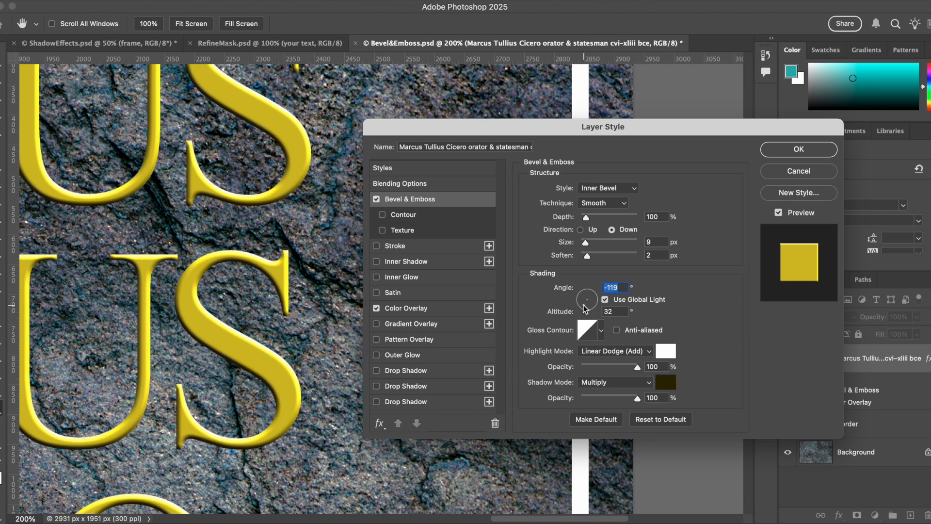
pyautogui.doubleClick(606, 311)
pyautogui.write('30')
pyautogui.doubleClick(610, 288)
pyautogui.write('-120')
# Try the different bevel styles and settle on Pillow Emboss
pyautogui.click(601, 189)
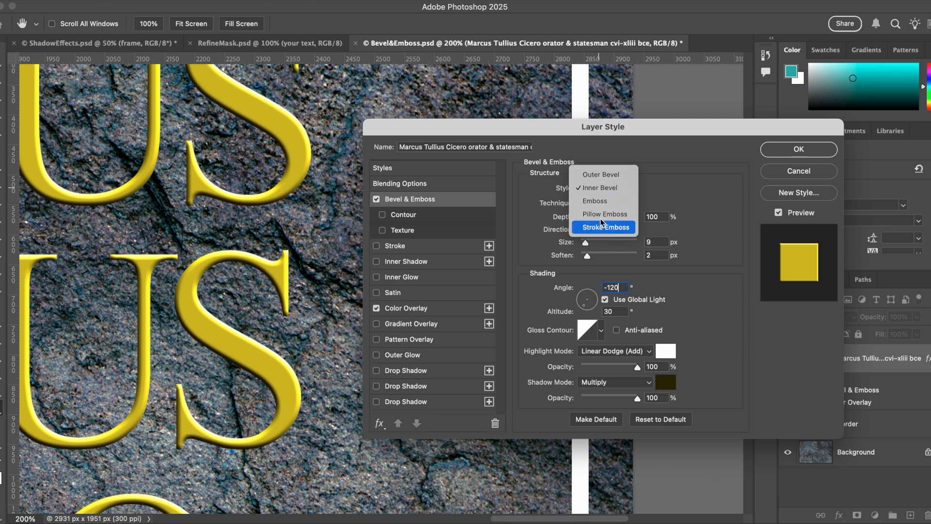
pyautogui.click(598, 174)
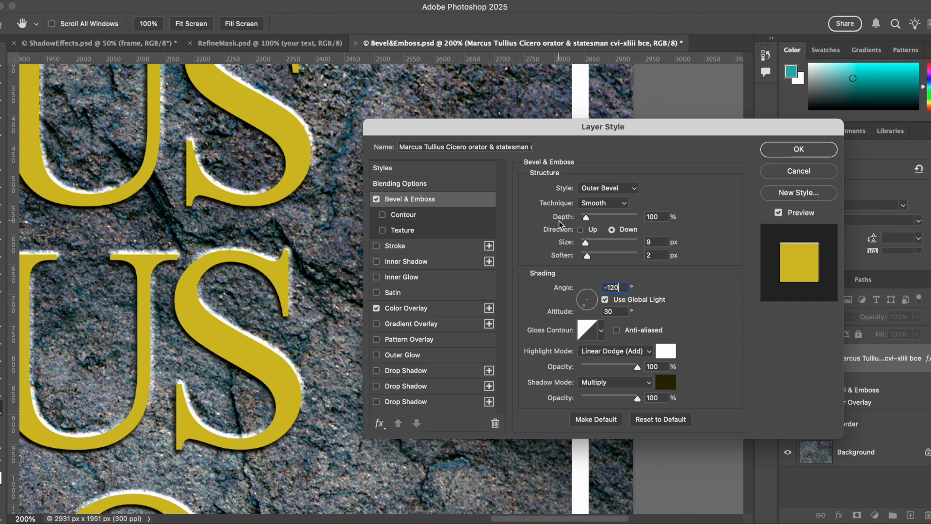
pyautogui.click(612, 189)
pyautogui.click(612, 201)
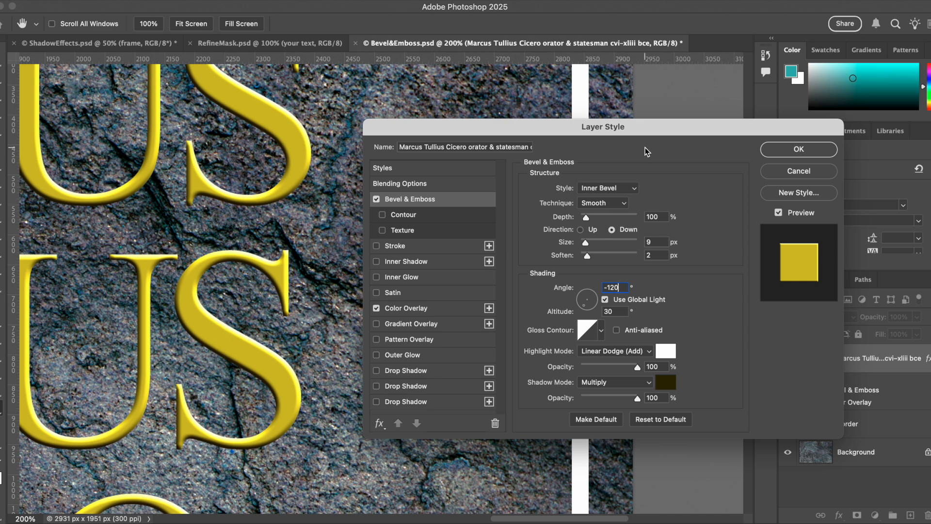
pyautogui.click(600, 191)
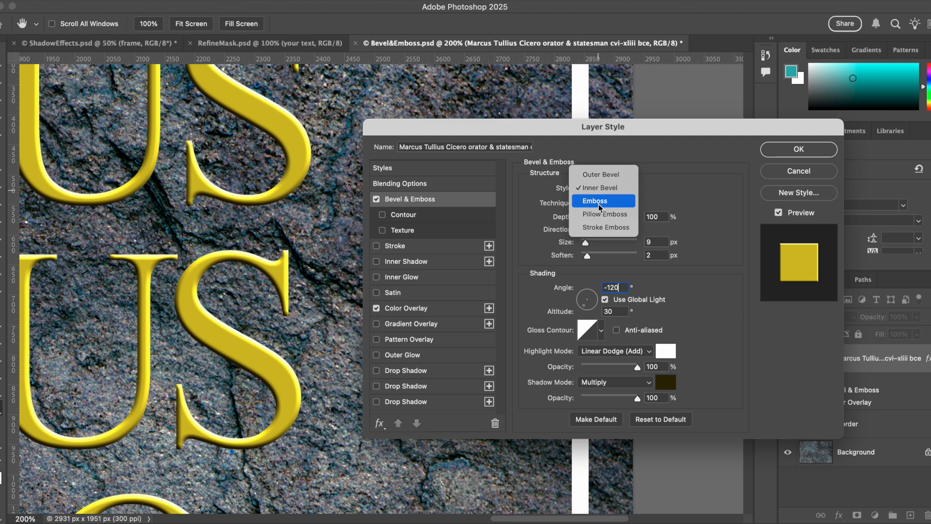
pyautogui.click(600, 201)
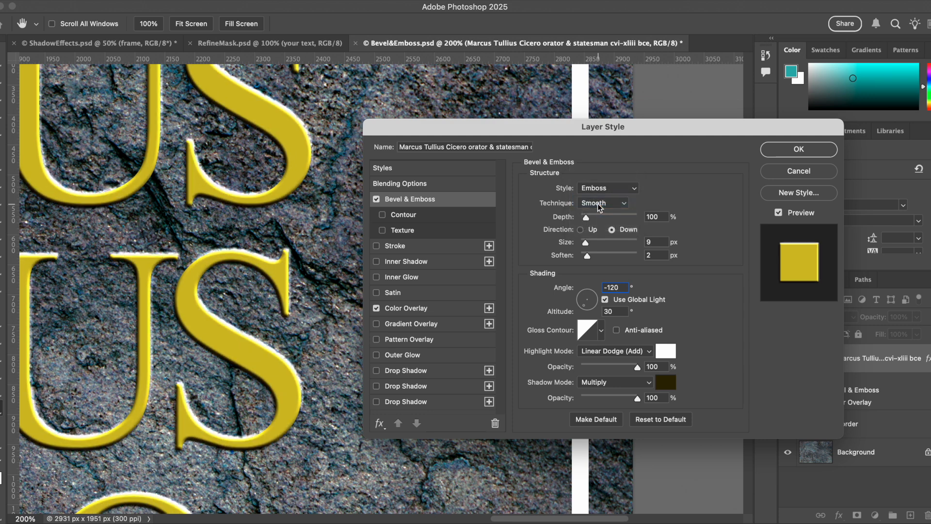
pyautogui.click(628, 192)
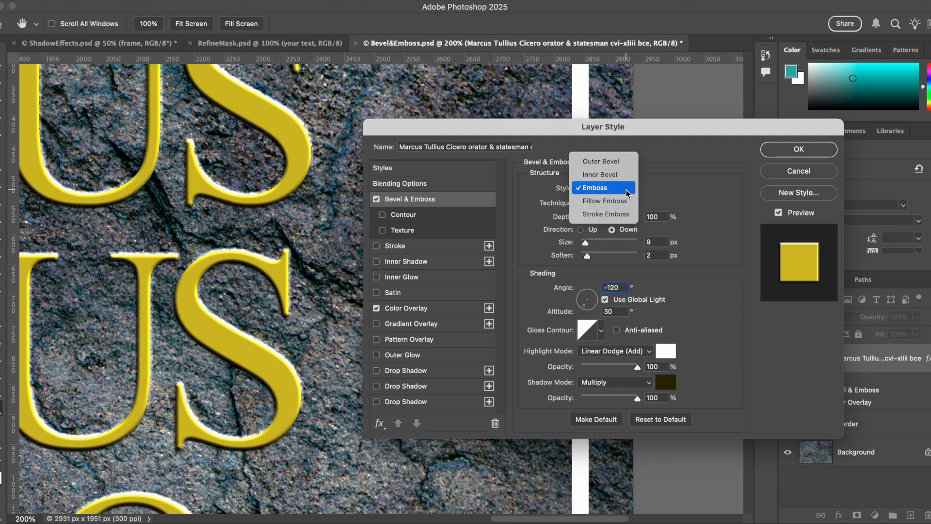
pyautogui.click(601, 201)
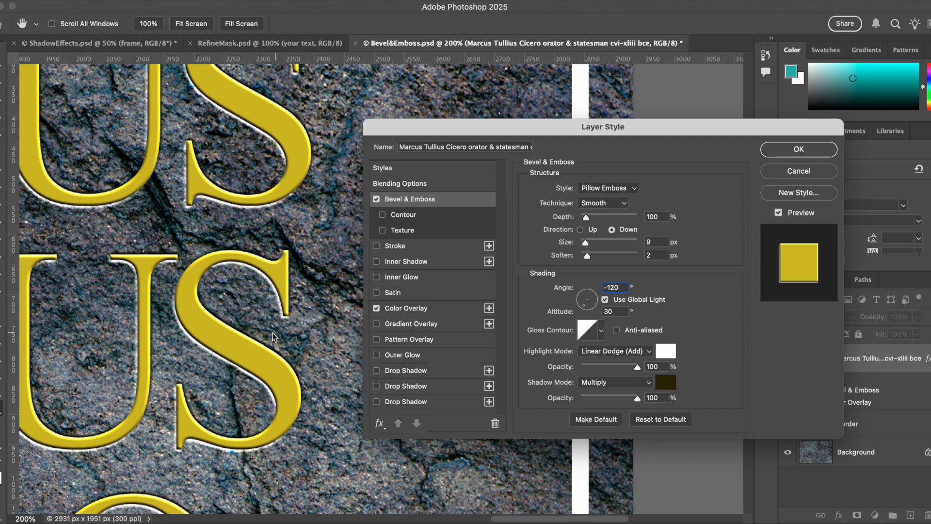
# Change the bevel technique to Chisel Hard
pyautogui.keyDown('super'); pyautogui.click(244, 353); pyautogui.keyUp('super')
pyautogui.keyDown('super'); pyautogui.click(244, 353); pyautogui.keyUp('super')
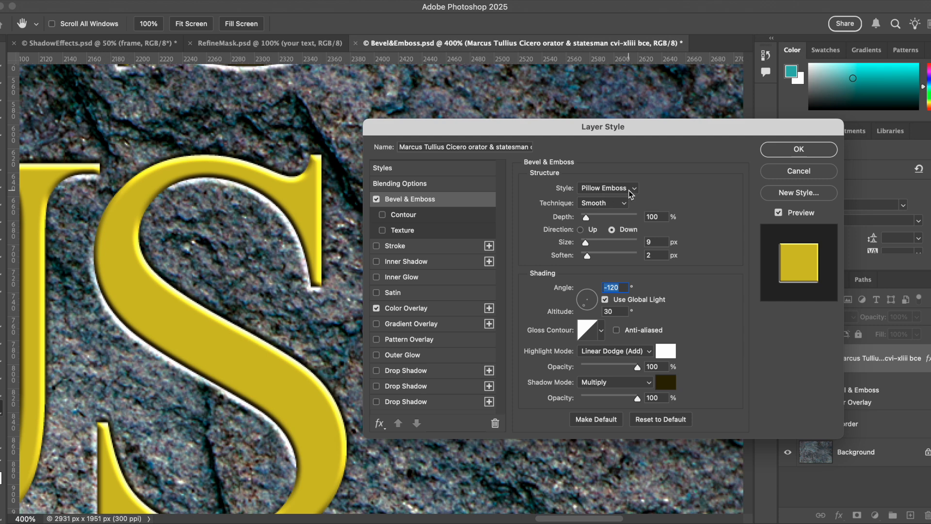
pyautogui.click(619, 202)
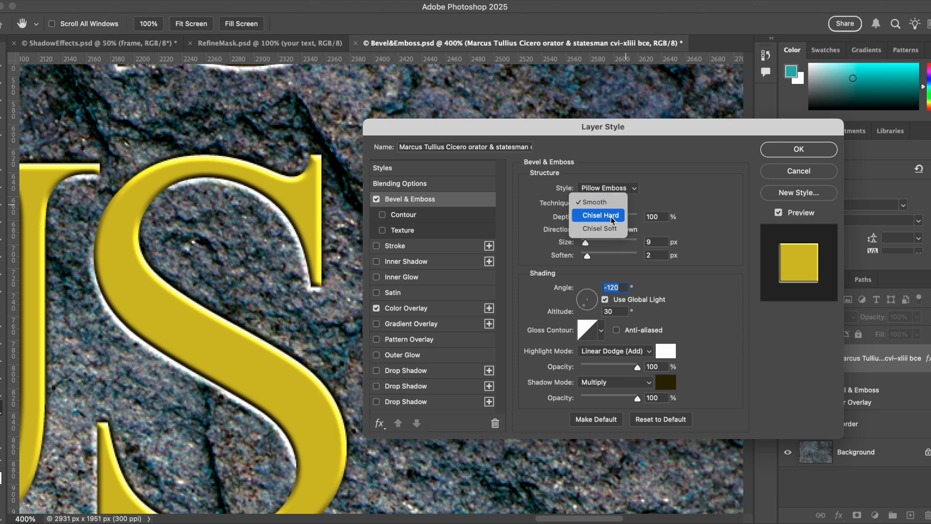
pyautogui.click(610, 217)
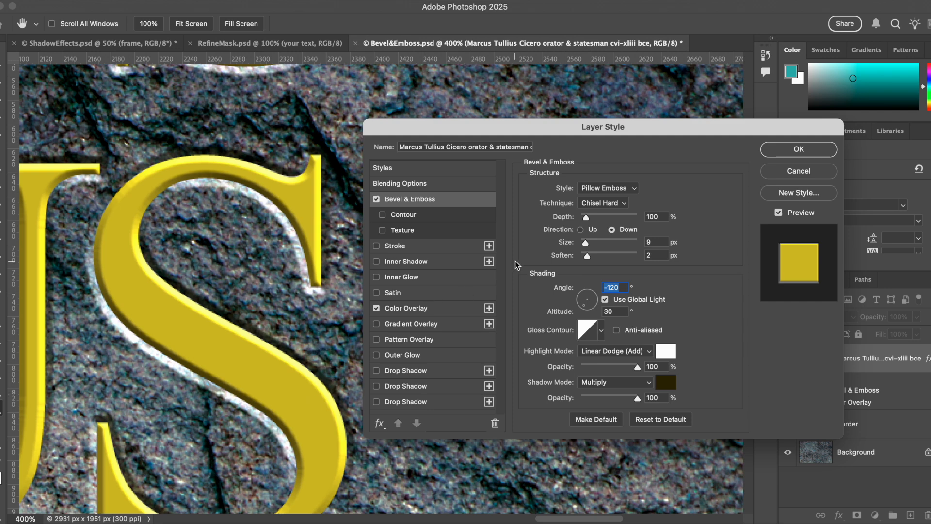
# Raise the bevel depth to about 261% and set the size to 25 px
pyautogui.moveTo(586, 217); pyautogui.dragTo(590, 247)
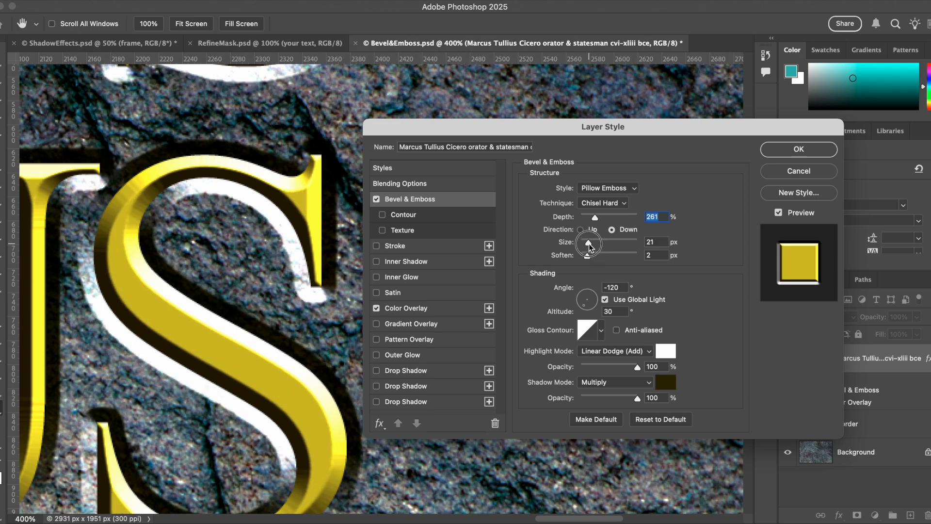
pyautogui.moveTo(590, 245)
pyautogui.mouseDown()
pyautogui.moveTo(599, 243)
pyautogui.moveTo(584, 240)
pyautogui.moveTo(591, 244)
pyautogui.mouseUp()
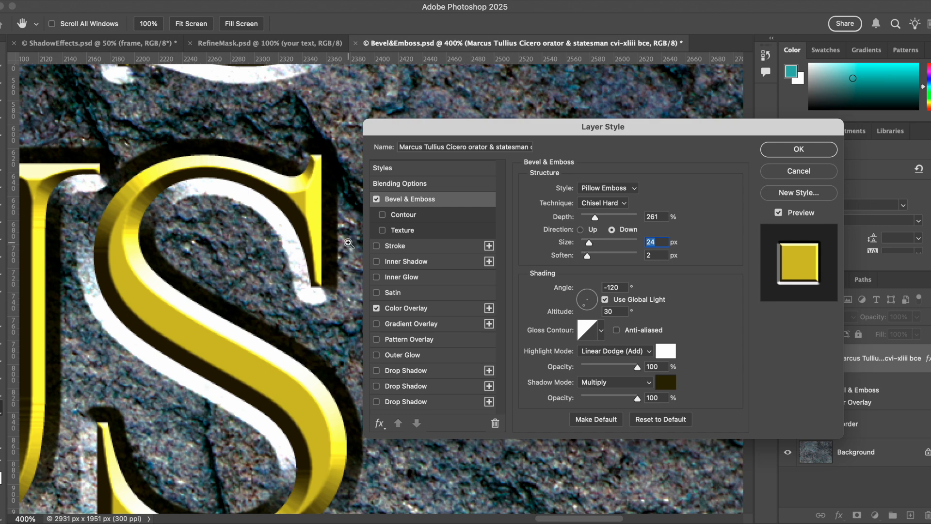
pyautogui.press('super+minus')
pyautogui.press('super+minus')
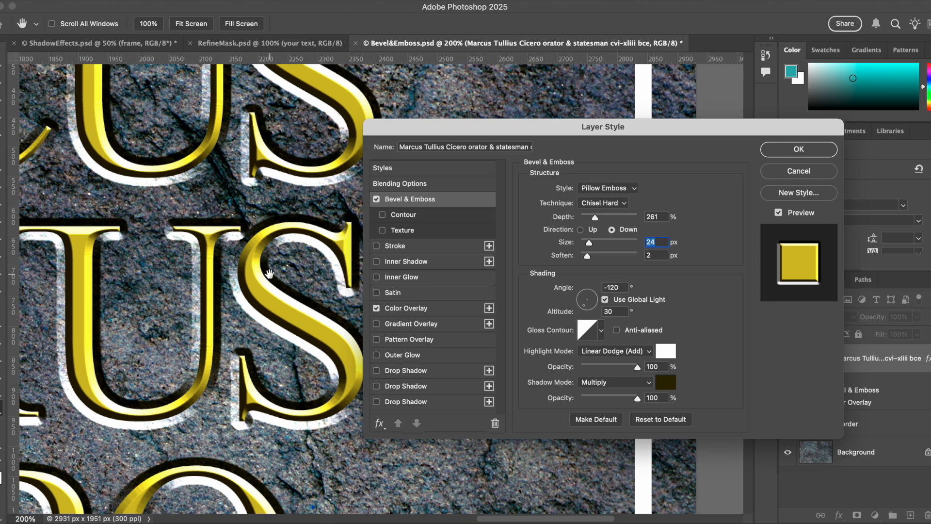
pyautogui.scroll(-3, 281, 261)
pyautogui.hscroll(-2, 281, 262)
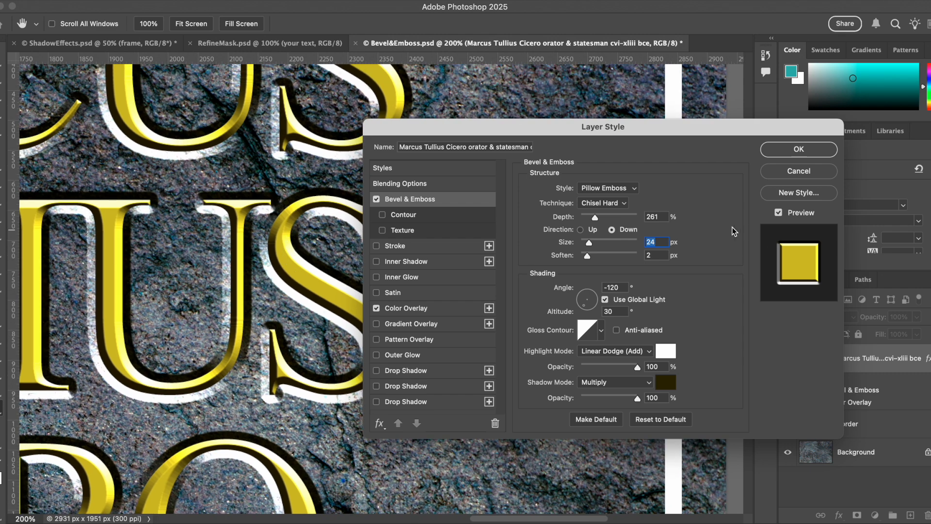
pyautogui.click(648, 241)
pyautogui.write('25')
# Set the bevel depth to 100% and the soften to 1 px
pyautogui.moveTo(277, 281); pyautogui.dragTo(157, 305)
pyautogui.moveTo(204, 327)
pyautogui.mouseDown()
pyautogui.moveTo(292, 317)
pyautogui.moveTo(261, 244)
pyautogui.mouseUp()
pyautogui.moveTo(258, 341); pyautogui.dragTo(261, 194)
pyautogui.moveTo(258, 257)
pyautogui.mouseDown()
pyautogui.moveTo(276, 228)
pyautogui.moveTo(303, 238)
pyautogui.mouseUp()
pyautogui.moveTo(597, 219); pyautogui.dragTo(587, 217)
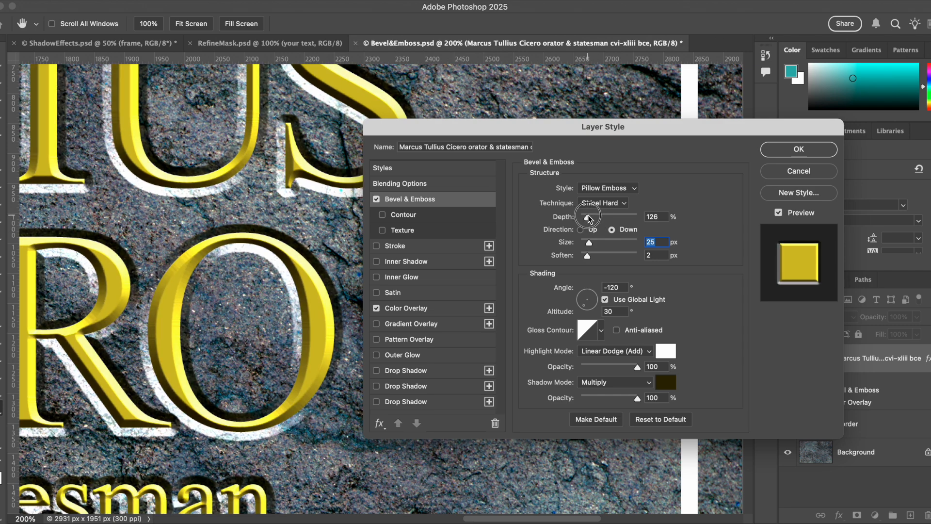
pyautogui.click(587, 216)
pyautogui.write('100')
pyautogui.moveTo(586, 256); pyautogui.dragTo(615, 262)
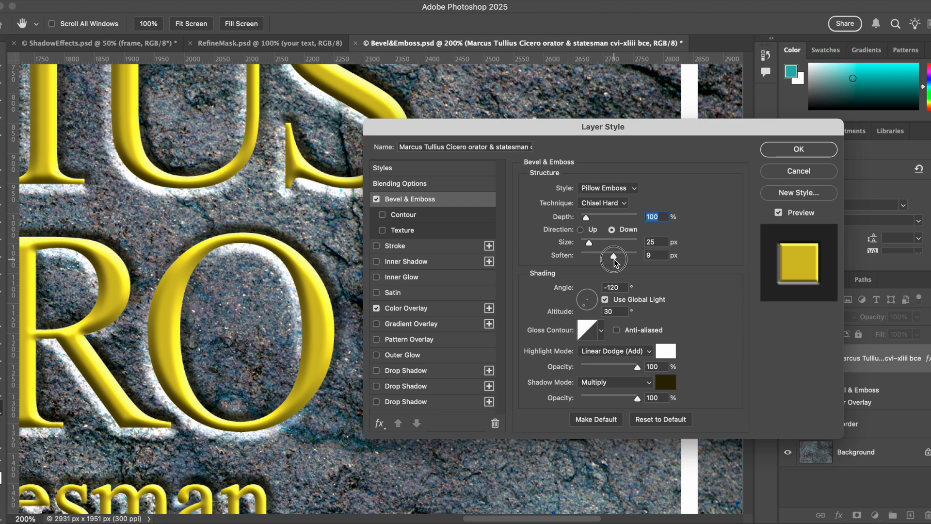
pyautogui.moveTo(614, 260); pyautogui.dragTo(585, 258)
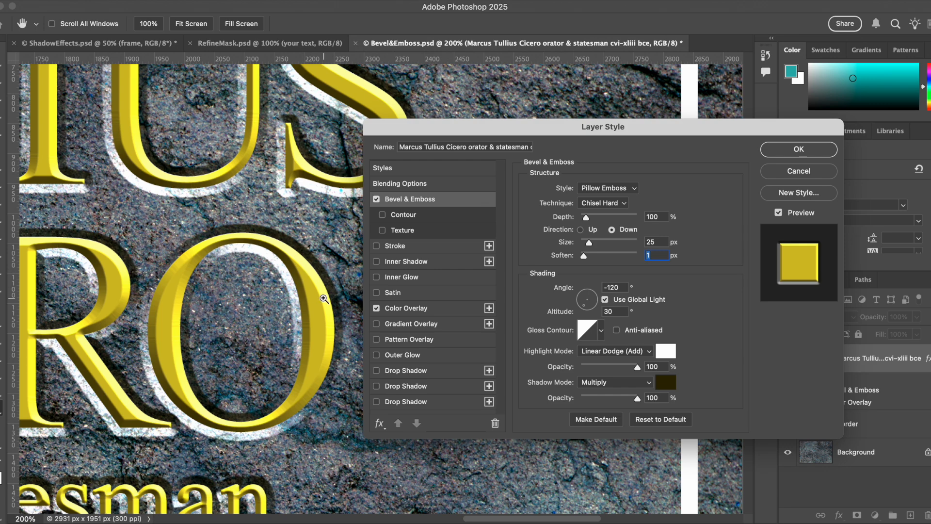
pyautogui.click(323, 299)
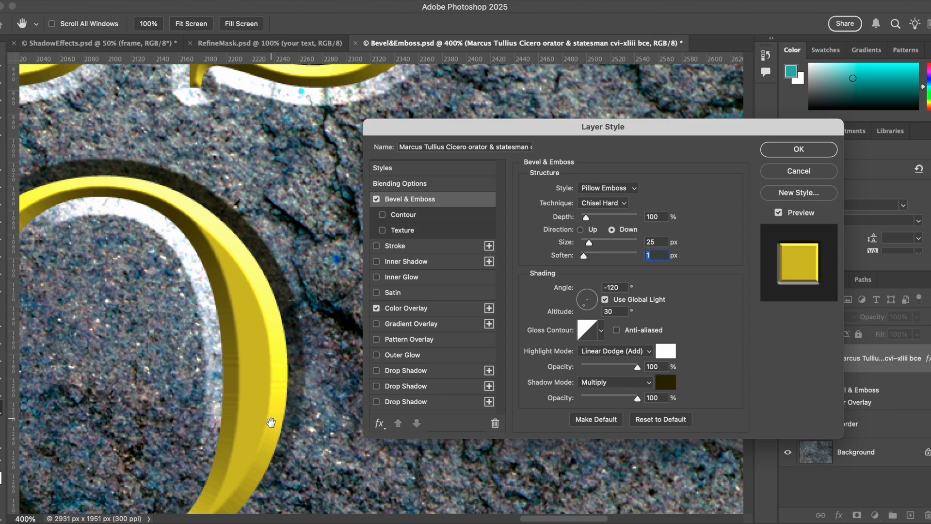
# Inspect the chiselled edges of the letters at close zoom around the O
pyautogui.press('super+minus')
pyautogui.press('super+minus')
pyautogui.moveTo(164, 305); pyautogui.dragTo(305, 219)
pyautogui.moveTo(240, 256); pyautogui.dragTo(264, 209)
pyautogui.moveTo(279, 245); pyautogui.dragTo(127, 352)
pyautogui.press('super+plus')
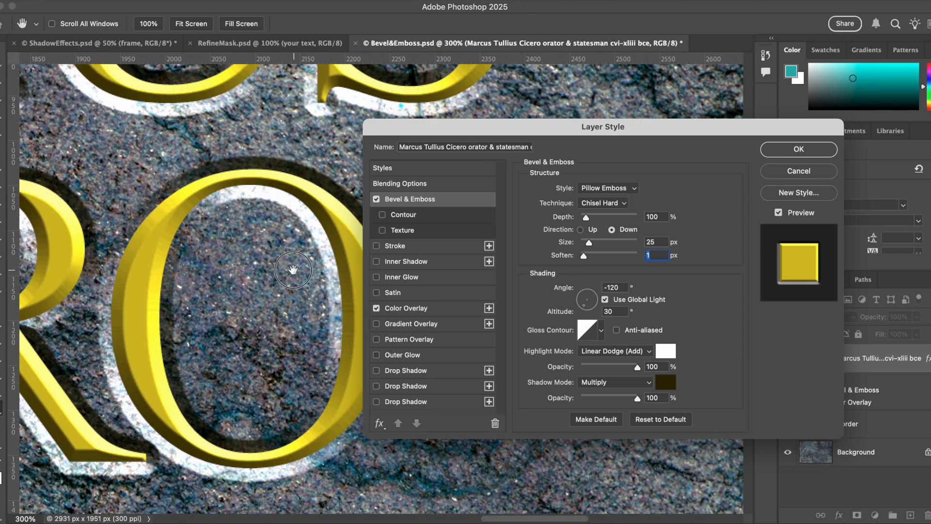
pyautogui.moveTo(307, 258); pyautogui.dragTo(246, 271)
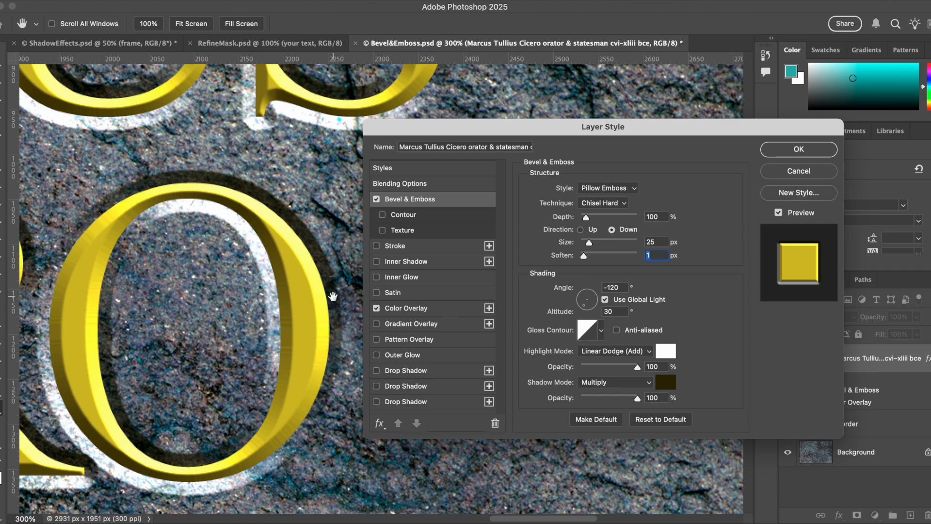
pyautogui.keyDown('super'); pyautogui.click(333, 296); pyautogui.keyUp('super')
pyautogui.keyDown('super'); pyautogui.click(333, 296); pyautogui.keyUp('super')
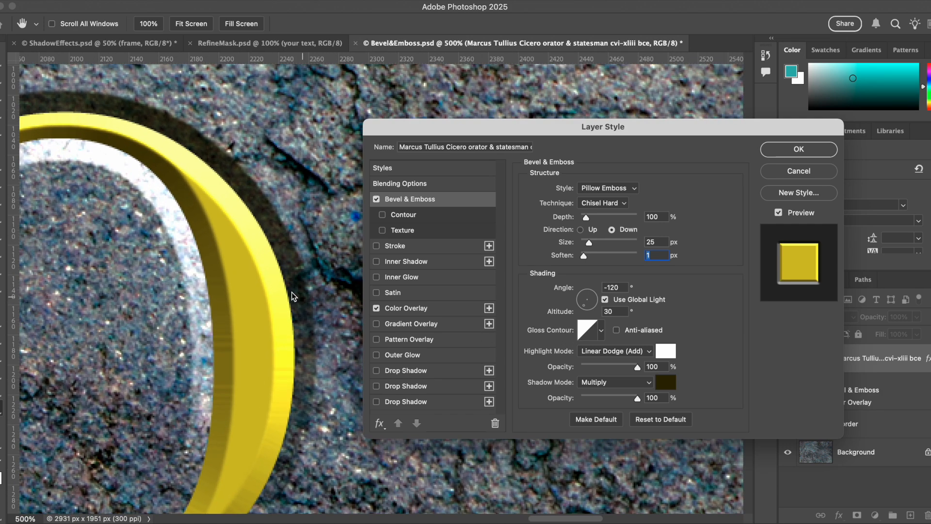
pyautogui.moveTo(295, 296); pyautogui.dragTo(329, 267)
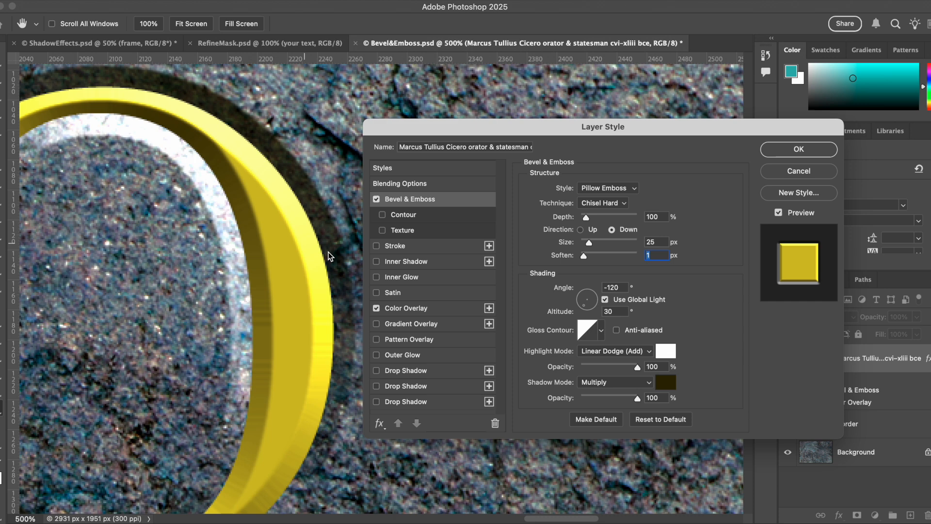
# Try several gloss contour presets for the bevel and keep a rising curved contour
pyautogui.click(601, 332)
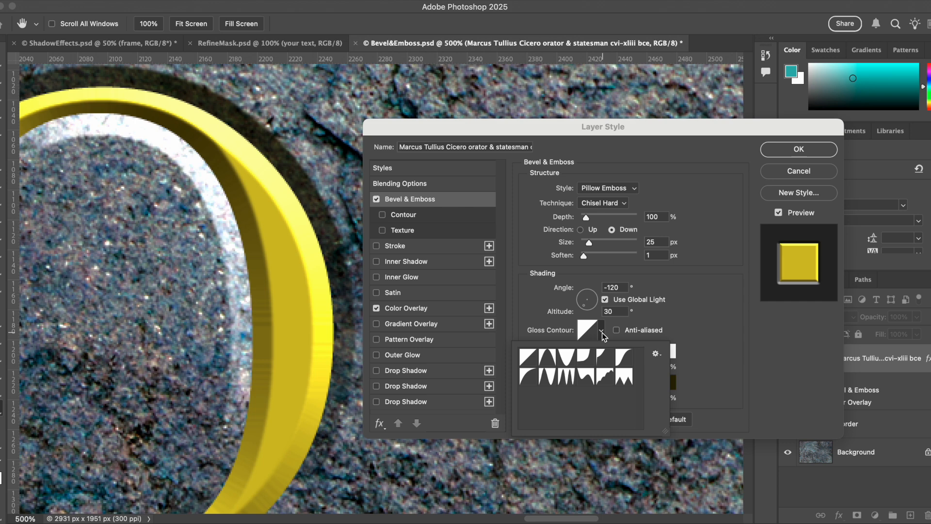
pyautogui.click(548, 359)
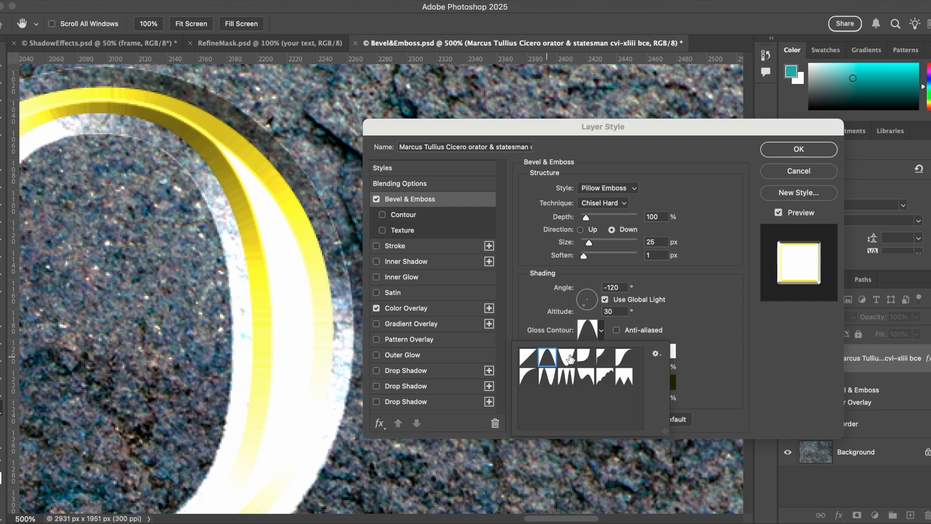
pyautogui.click(568, 357)
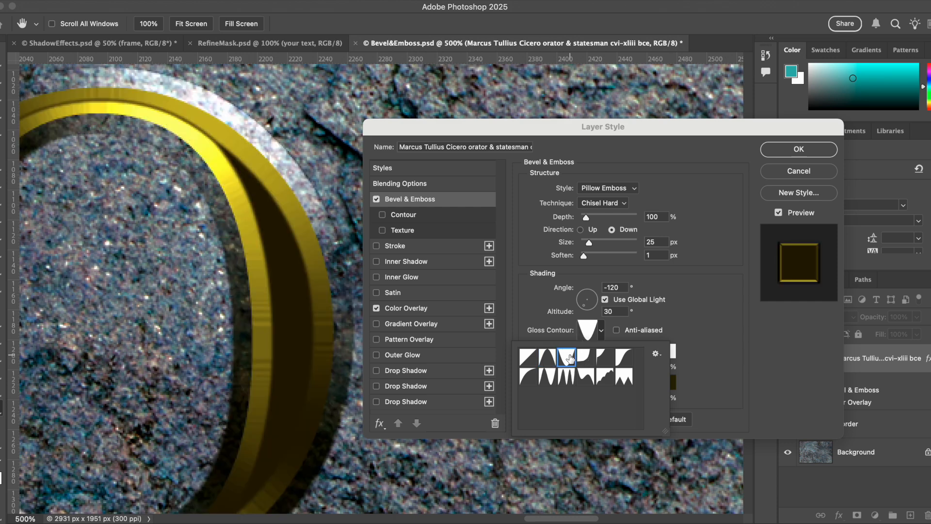
pyautogui.click(585, 358)
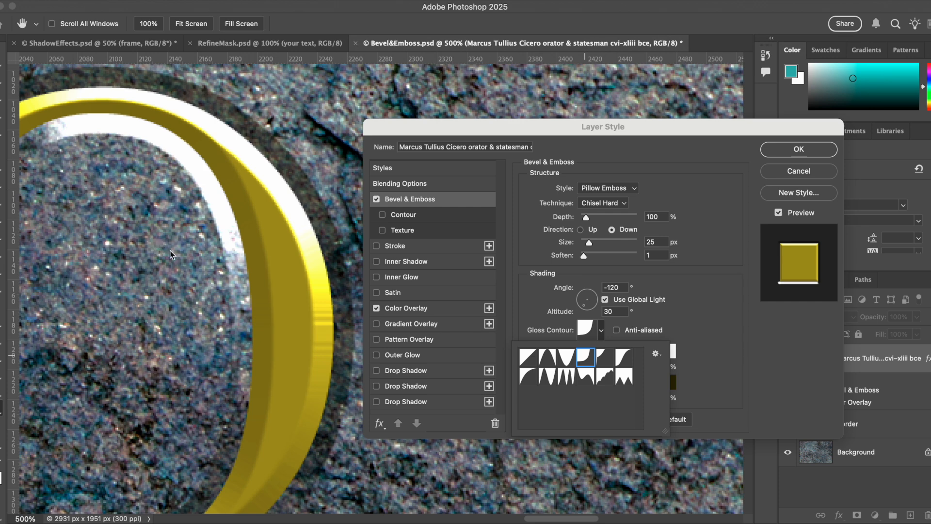
pyautogui.click(604, 360)
pyautogui.click(626, 361)
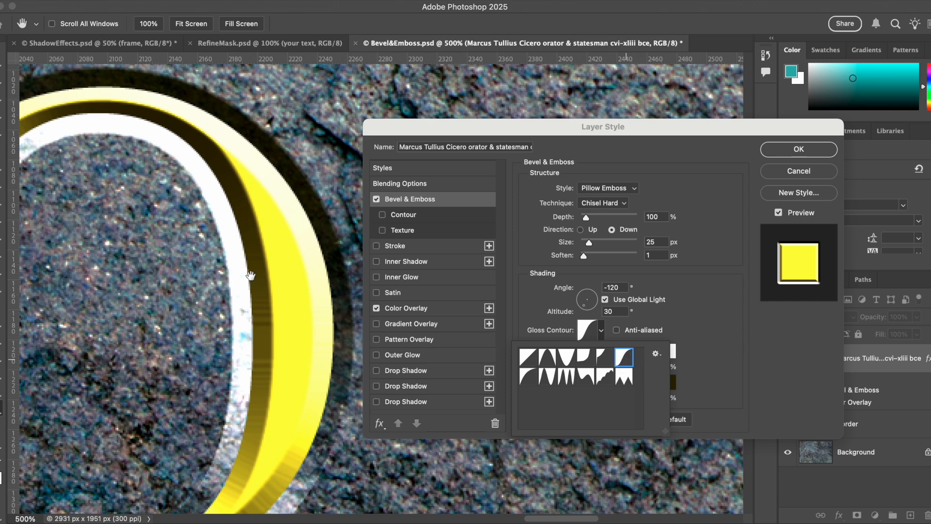
pyautogui.click(551, 310)
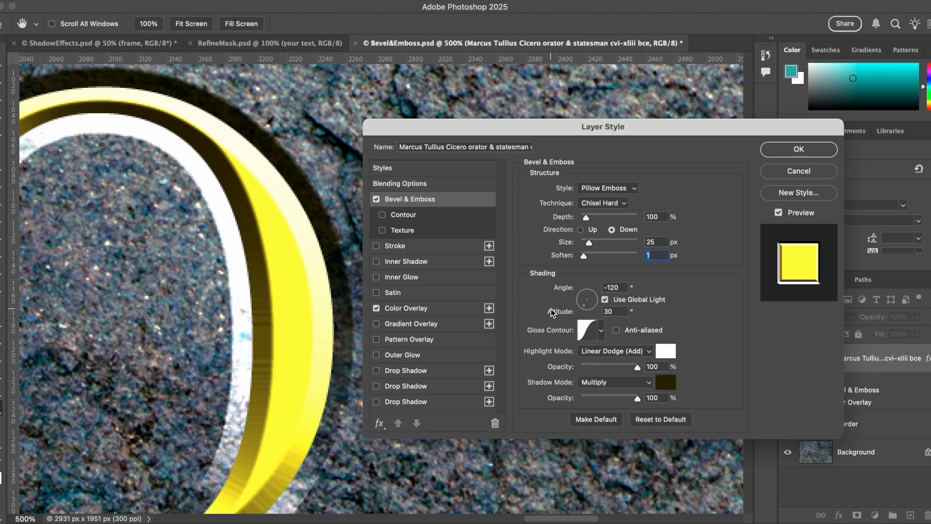
# Set the bevel's highlight mode to Lighten and lower its opacity to 74%
pyautogui.press('super+minus')
pyautogui.press('super+minus')
pyautogui.moveTo(340, 204); pyautogui.dragTo(230, 410)
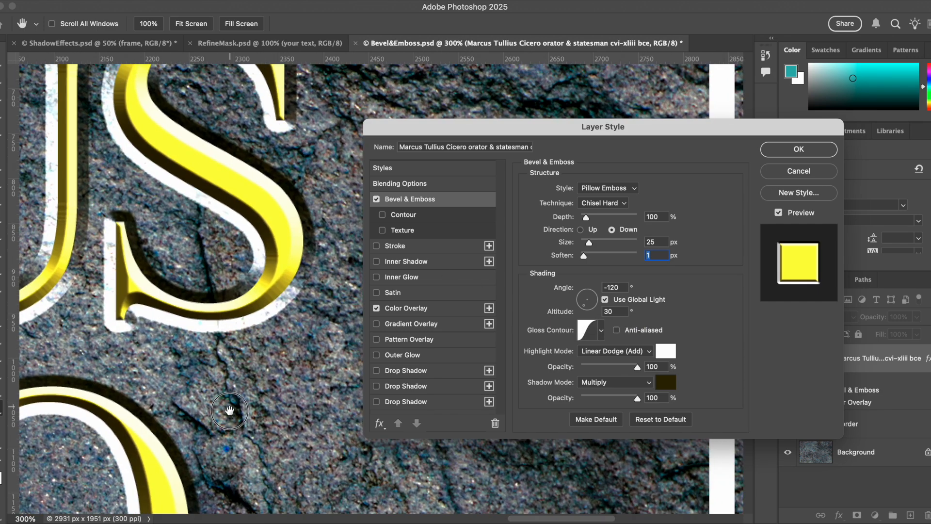
pyautogui.scroll(5, 230, 410)
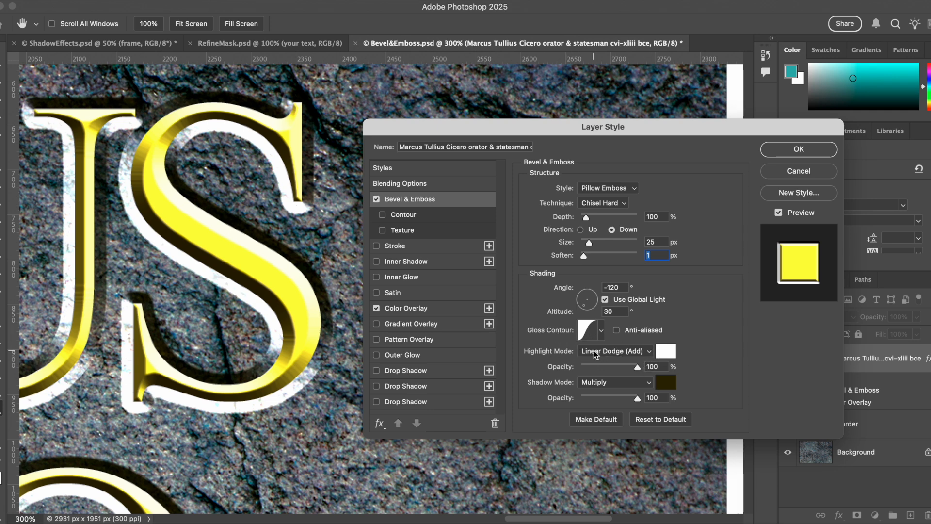
pyautogui.click(634, 352)
pyautogui.click(622, 323)
pyautogui.click(623, 351)
pyautogui.click(623, 340)
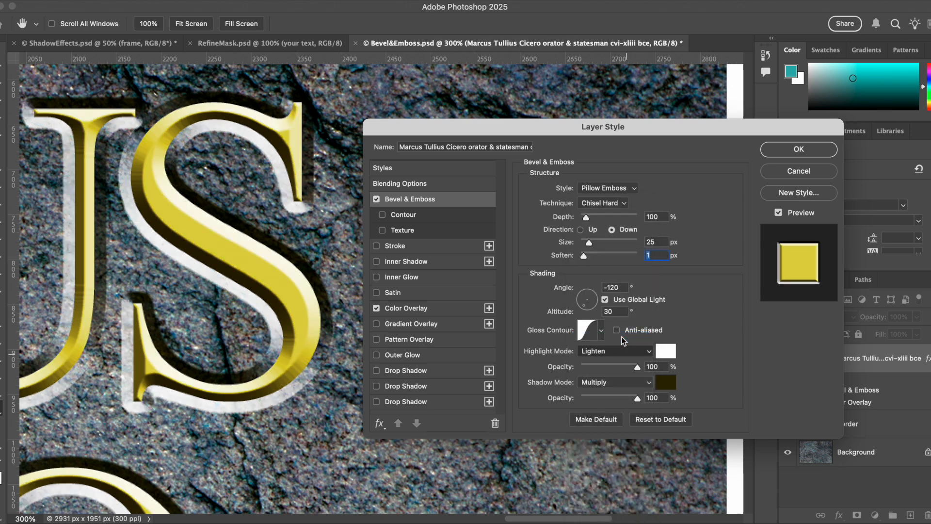
pyautogui.moveTo(638, 367); pyautogui.dragTo(623, 368)
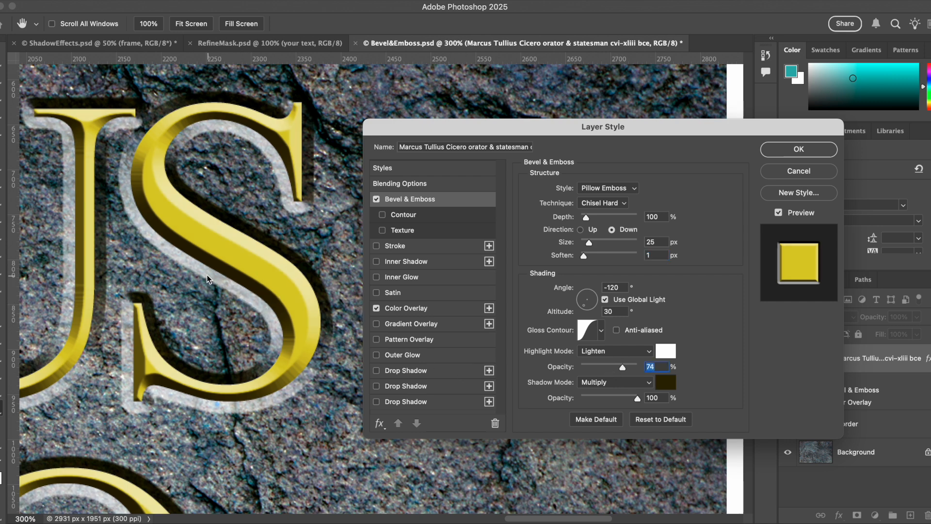
# Lower the bevel's shadow opacity to 89%
pyautogui.moveTo(221, 433); pyautogui.dragTo(242, 415)
pyautogui.press('super+minus')
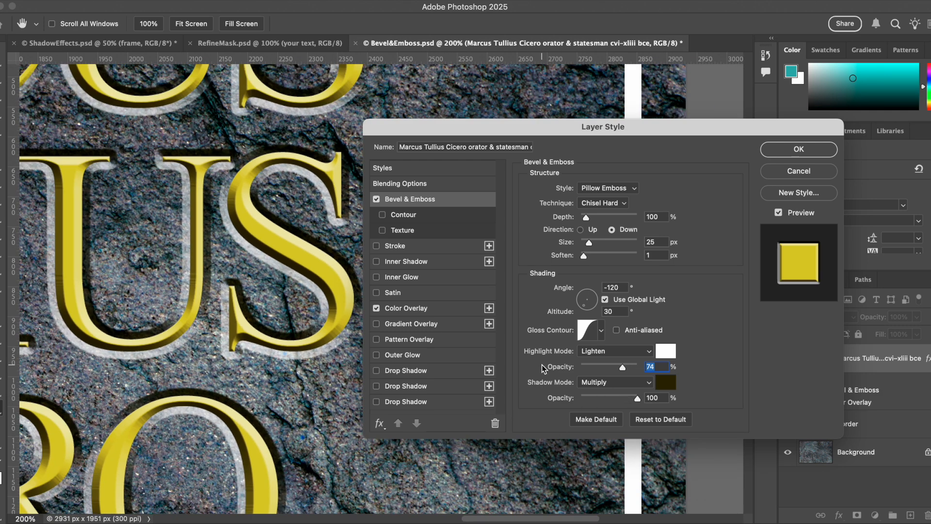
pyautogui.moveTo(635, 399); pyautogui.dragTo(632, 398)
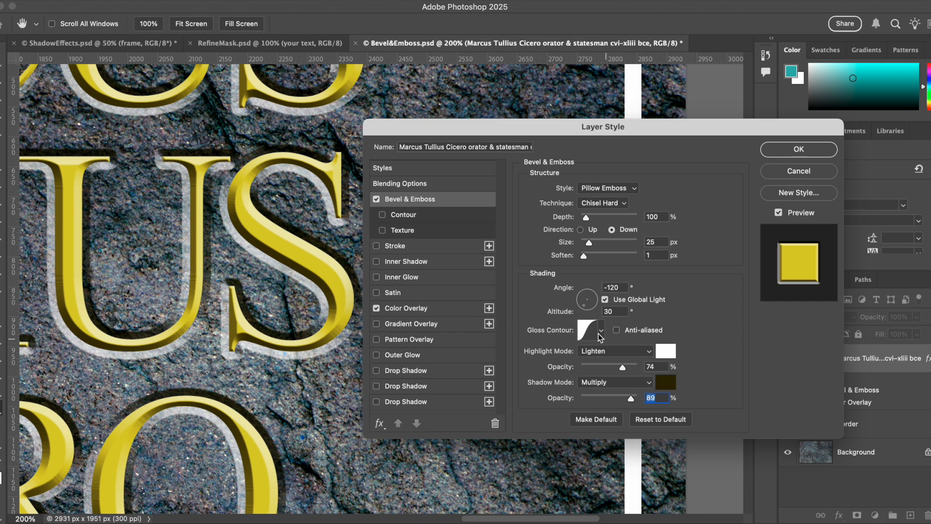
# Toggle the gloss contour's anti-aliasing and switch the gloss contour to a double-peaked preset
pyautogui.press('super+equal')
pyautogui.press('super+equal')
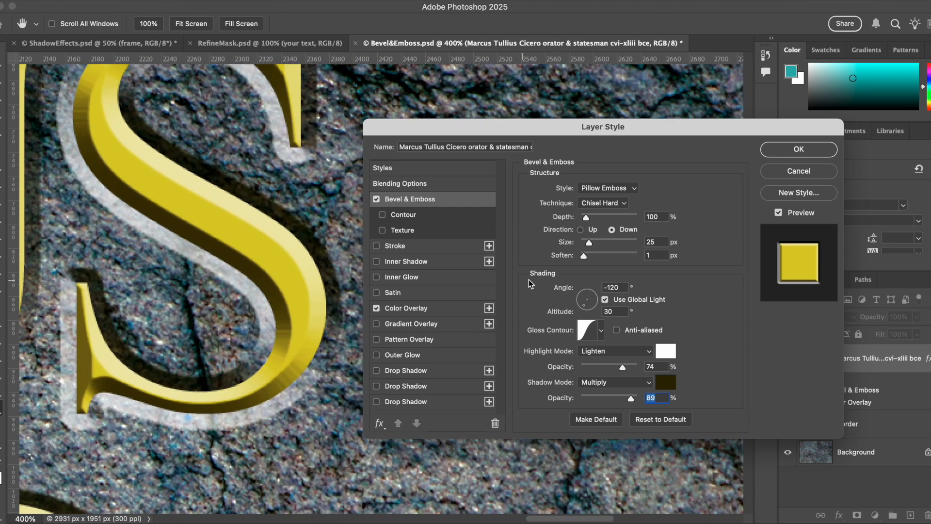
pyautogui.click(617, 330)
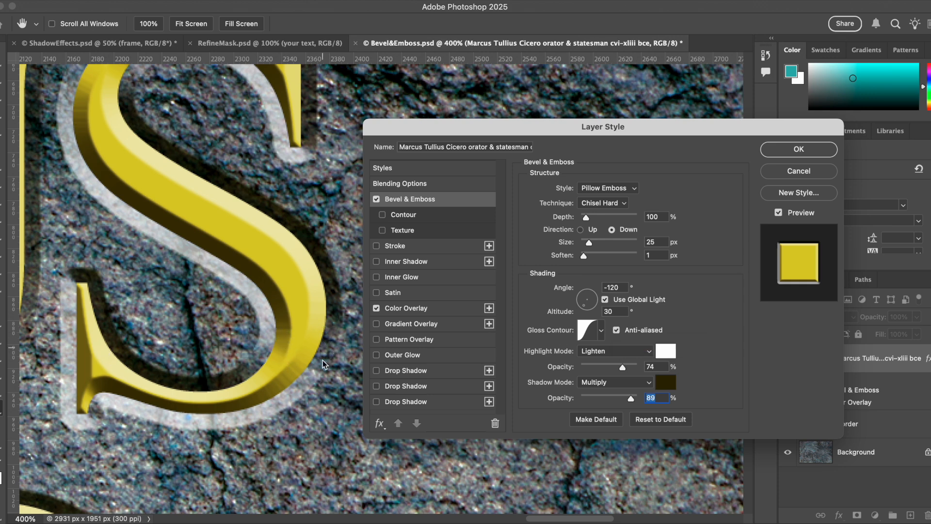
pyautogui.click(615, 331)
pyautogui.click(615, 331)
pyautogui.click(601, 333)
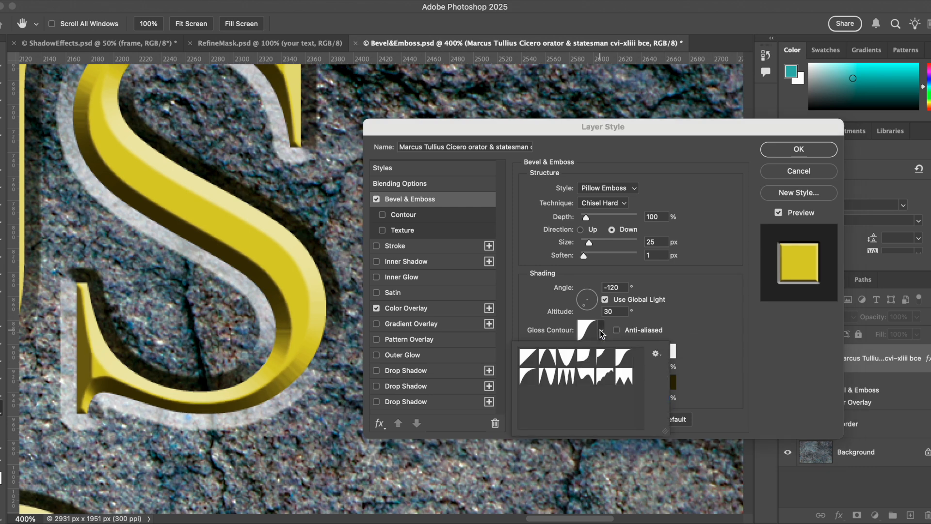
pyautogui.click(527, 377)
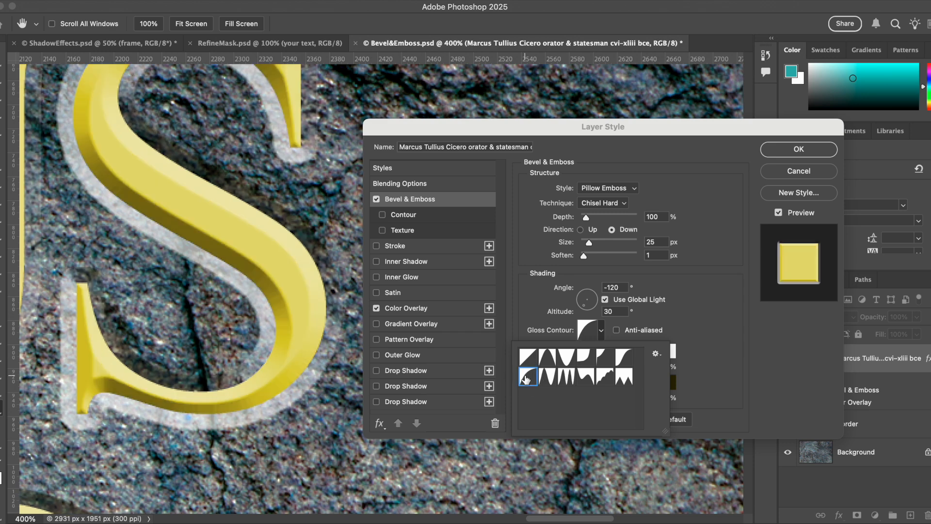
pyautogui.click(547, 377)
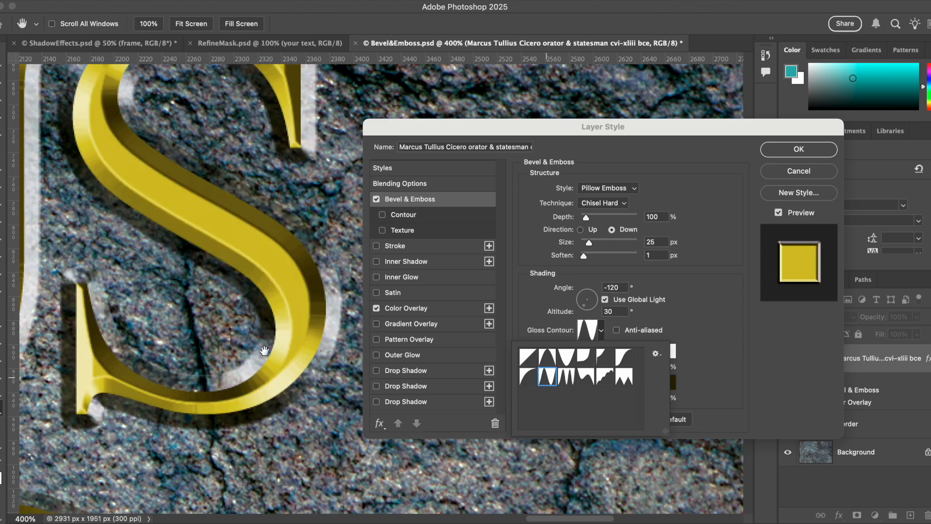
pyautogui.click(276, 295)
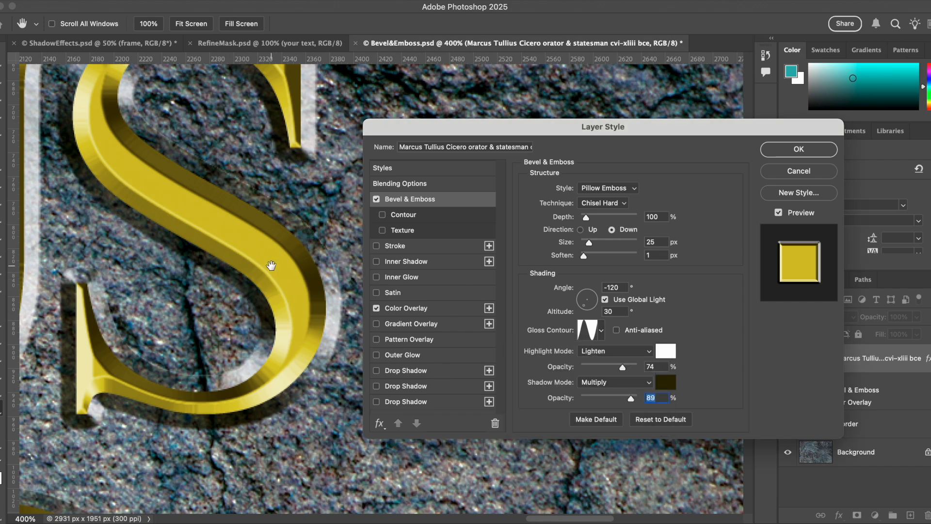
# Inspect the bevelled lettering at several zoom levels across the title
pyautogui.press('super+minus')
pyautogui.press('super+minus')
pyautogui.moveTo(277, 263); pyautogui.dragTo(225, 281)
pyautogui.press('super+minus')
pyautogui.moveTo(230, 201); pyautogui.dragTo(193, 254)
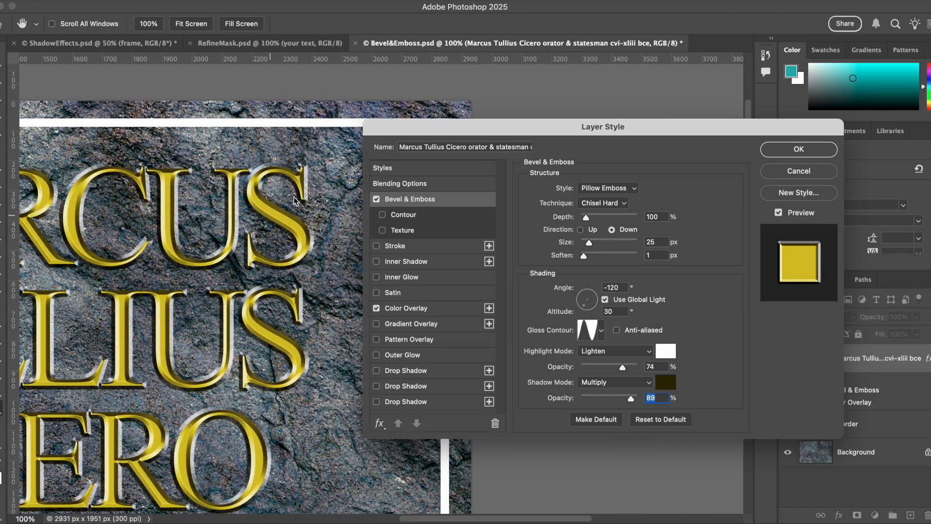
pyautogui.press('super+plus')
pyautogui.moveTo(229, 113); pyautogui.dragTo(298, 233)
pyautogui.press('super+plus')
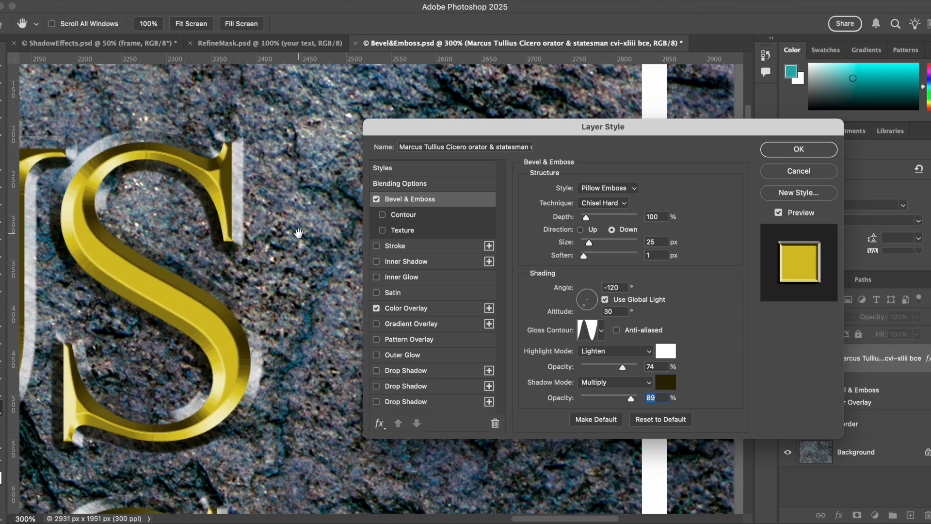
# Try the Emboss style for the bevel and check the letters
pyautogui.click(631, 189)
pyautogui.click(617, 175)
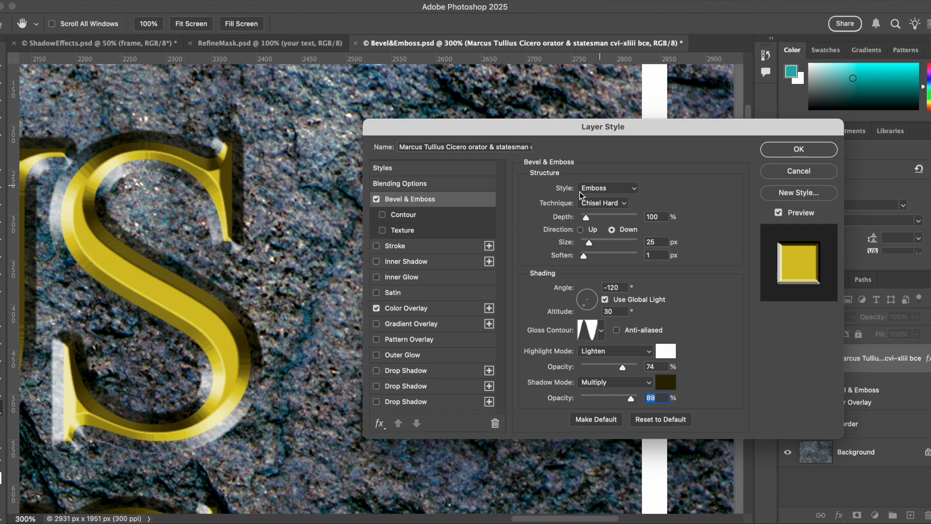
pyautogui.moveTo(286, 256); pyautogui.dragTo(315, 274)
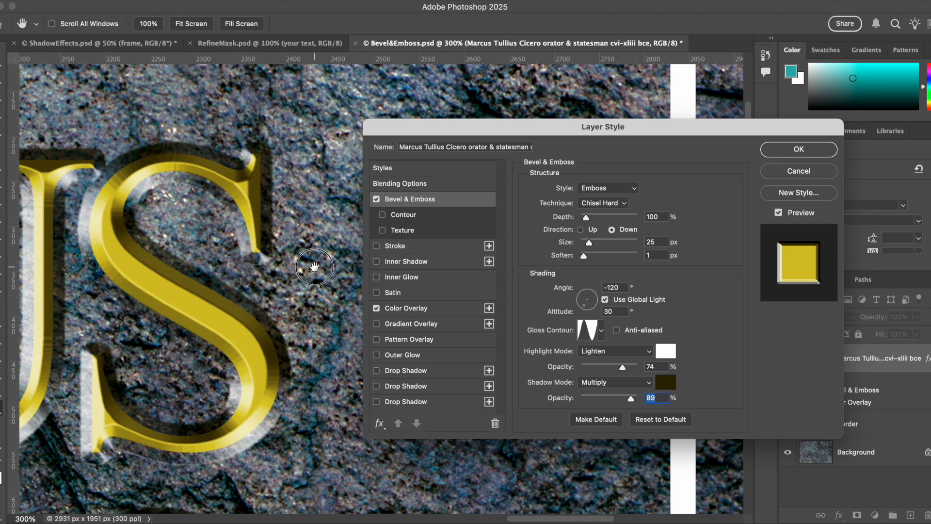
pyautogui.moveTo(243, 280); pyautogui.dragTo(242, 242)
pyautogui.moveTo(246, 349); pyautogui.dragTo(256, 256)
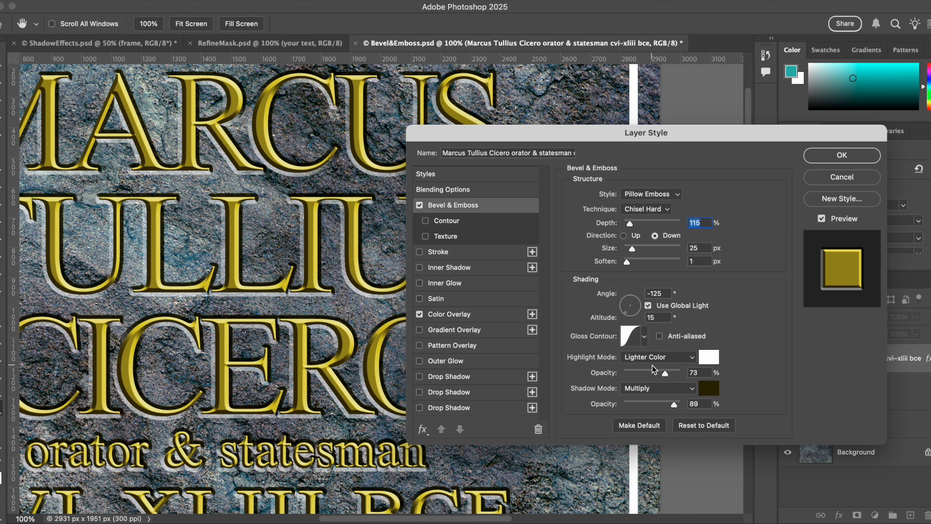
# Raise the bevel's highlight opacity to 79%
pyautogui.moveTo(665, 377); pyautogui.dragTo(669, 371)
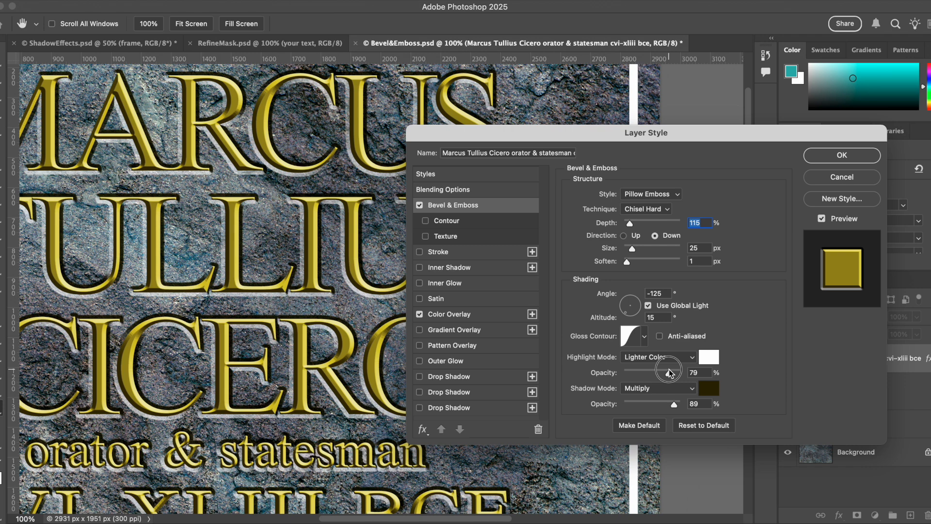
pyautogui.moveTo(669, 372); pyautogui.dragTo(670, 372)
pyautogui.click(454, 223)
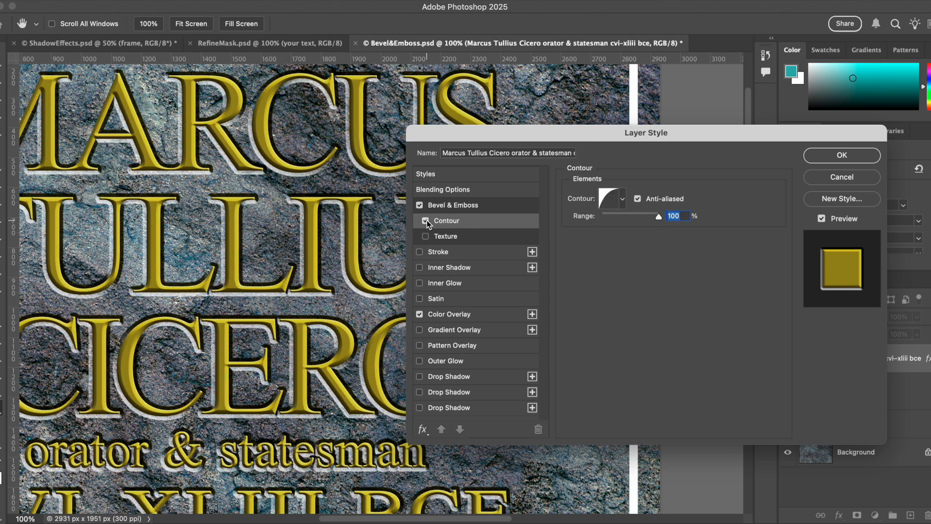
pyautogui.click(426, 220)
pyautogui.click(426, 221)
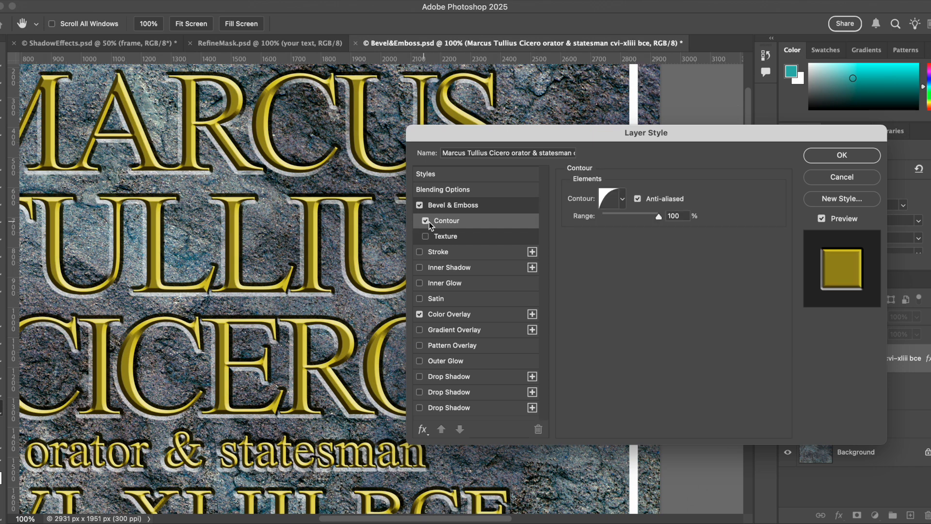
pyautogui.click(426, 221)
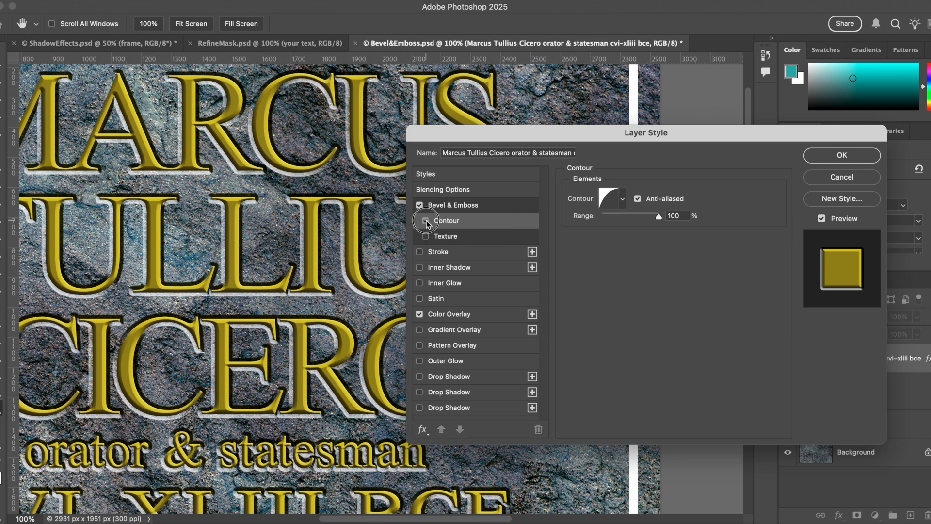
# Enable the bevel's Texture option and apply a dark rock pattern from the Trees pattern set
pyautogui.click(451, 237)
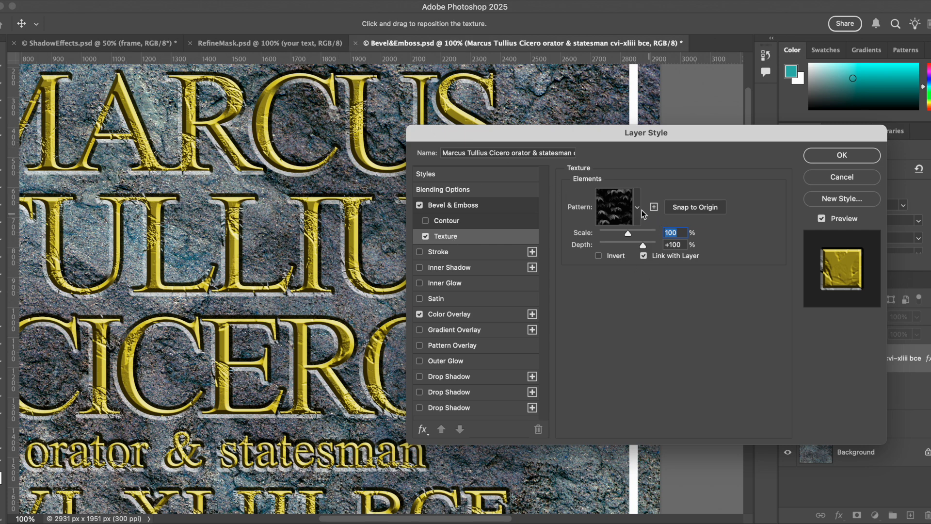
pyautogui.click(638, 209)
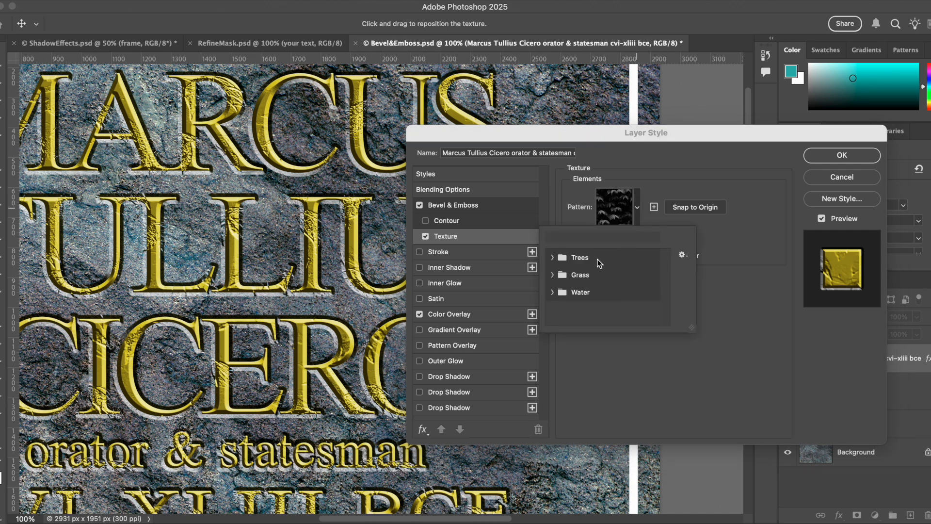
pyautogui.click(552, 257)
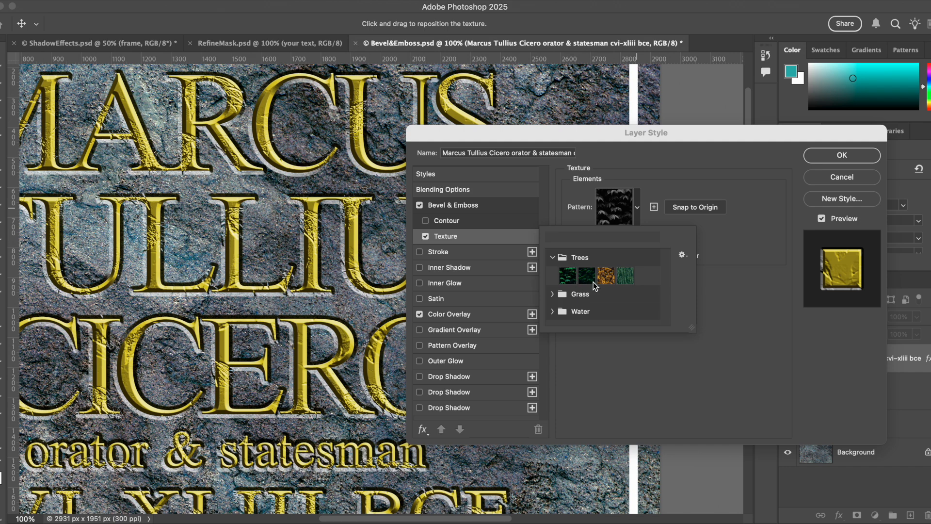
pyautogui.click(553, 311)
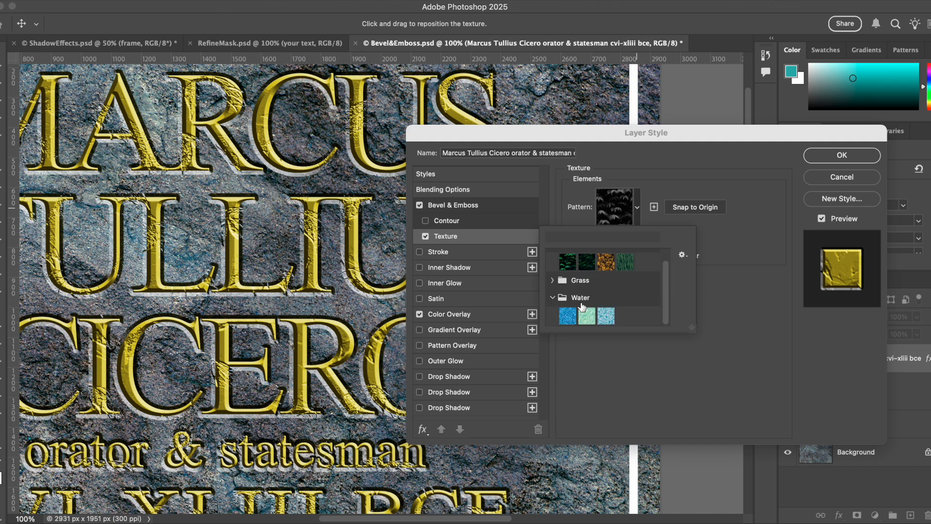
pyautogui.click(567, 316)
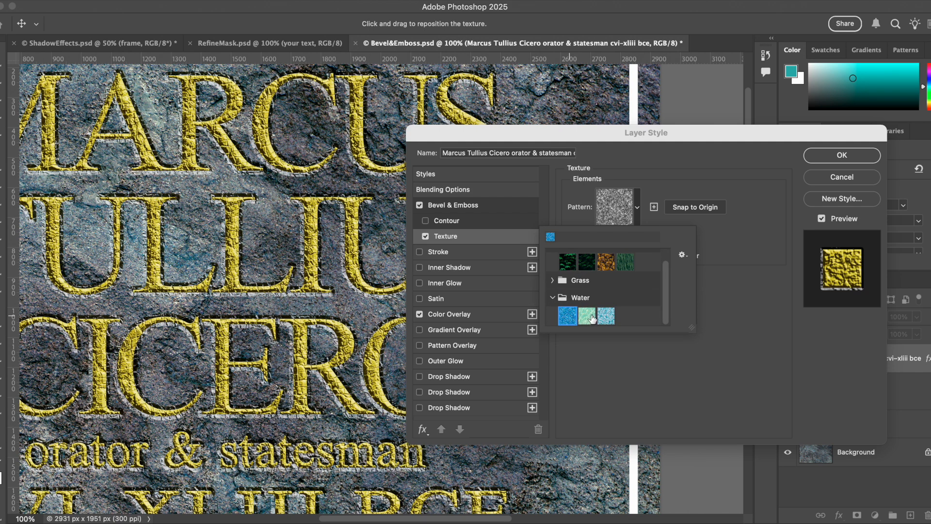
pyautogui.click(587, 316)
pyautogui.click(611, 322)
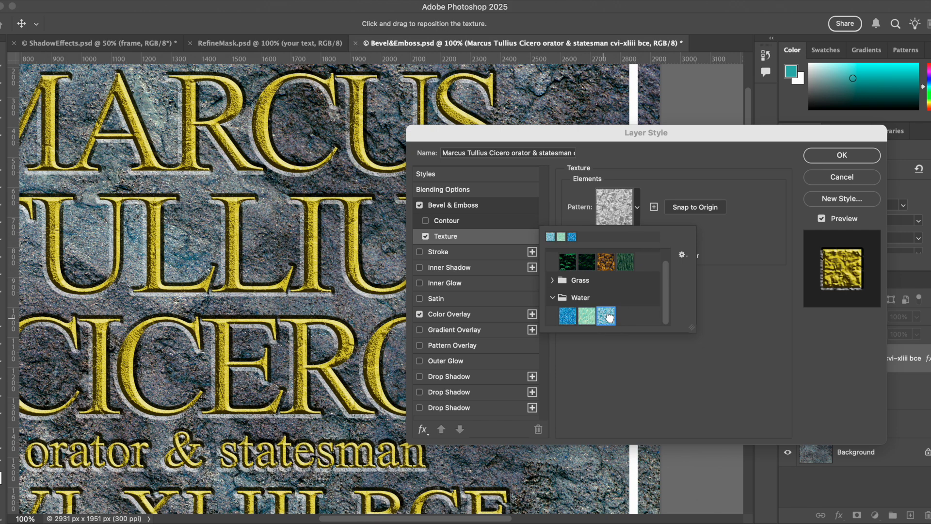
pyautogui.click(552, 280)
pyautogui.click(587, 262)
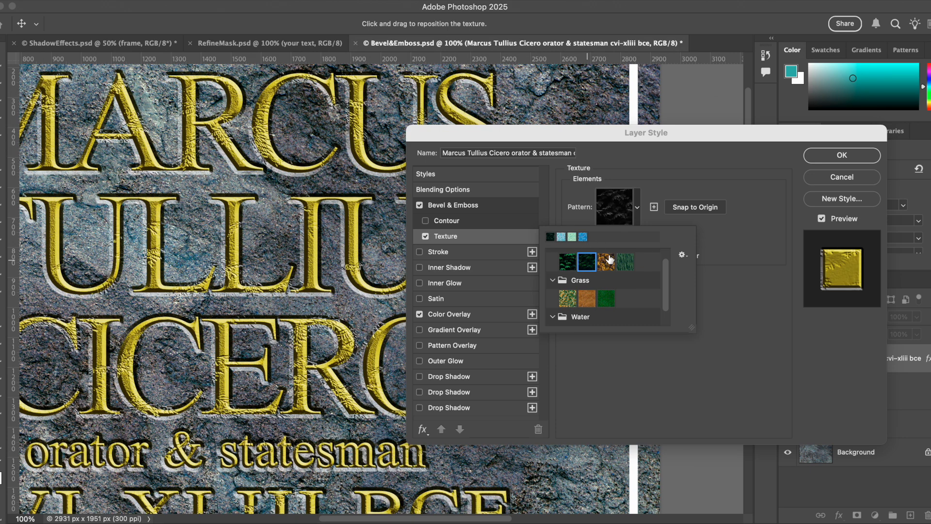
pyautogui.click(708, 233)
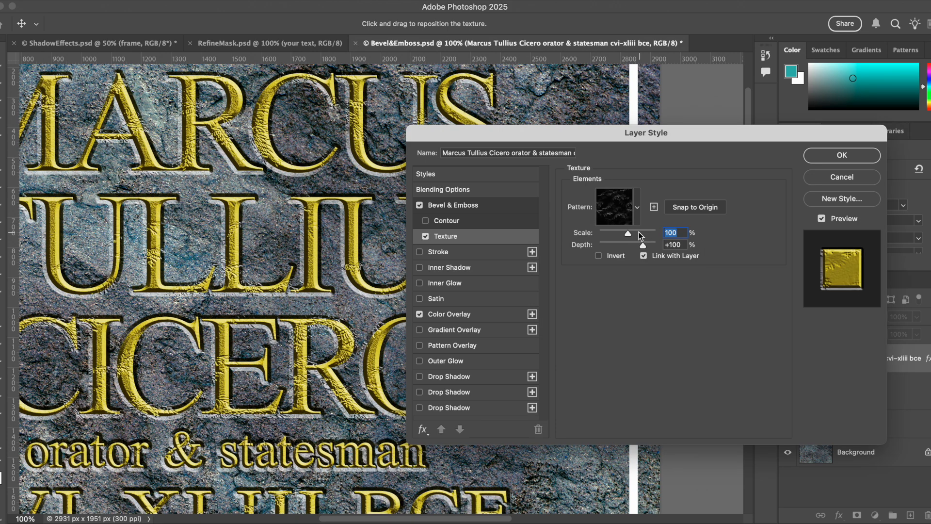
# Set the texture depth to -6% and shrink the texture scale to 13%
pyautogui.moveTo(628, 235)
pyautogui.mouseDown()
pyautogui.moveTo(648, 234)
pyautogui.moveTo(598, 241)
pyautogui.moveTo(652, 245)
pyautogui.moveTo(630, 244)
pyautogui.mouseUp()
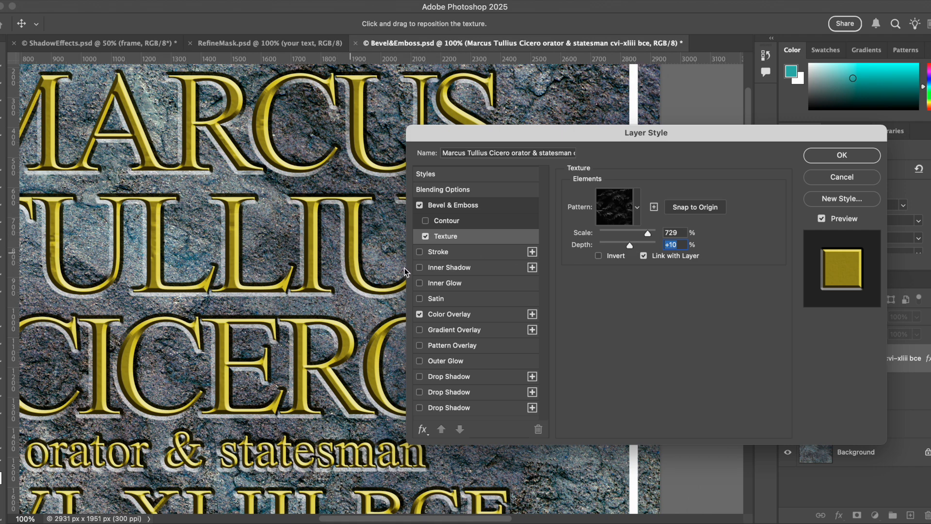
pyautogui.moveTo(647, 233); pyautogui.dragTo(630, 235)
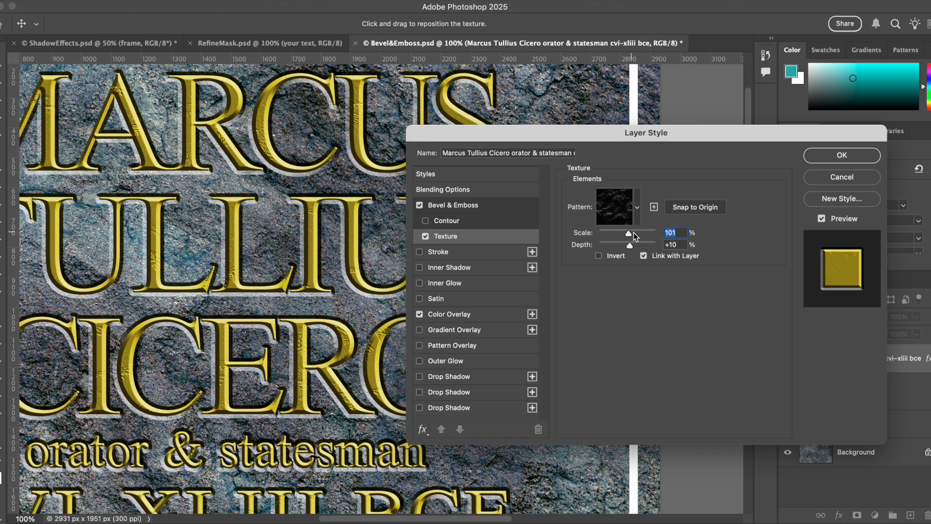
pyautogui.moveTo(630, 235); pyautogui.dragTo(604, 234)
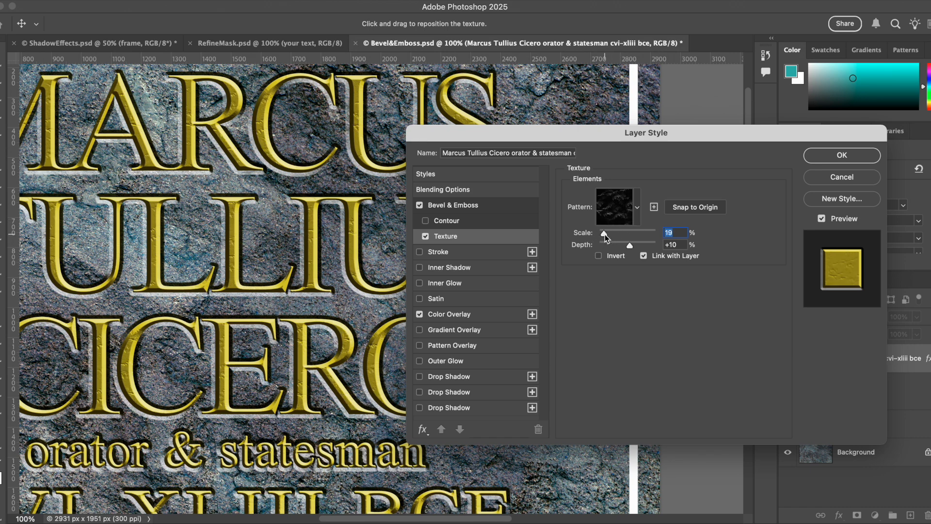
pyautogui.moveTo(604, 235); pyautogui.dragTo(603, 237)
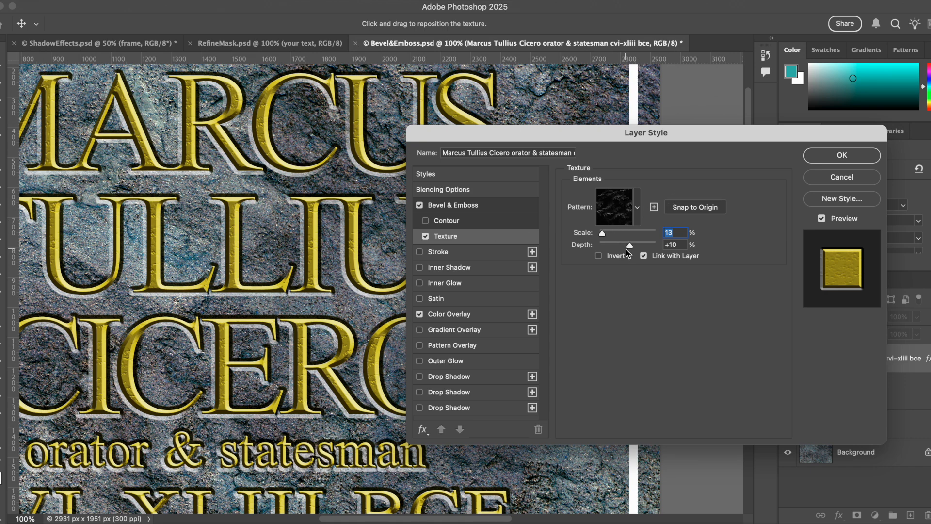
pyautogui.moveTo(629, 246); pyautogui.dragTo(627, 241)
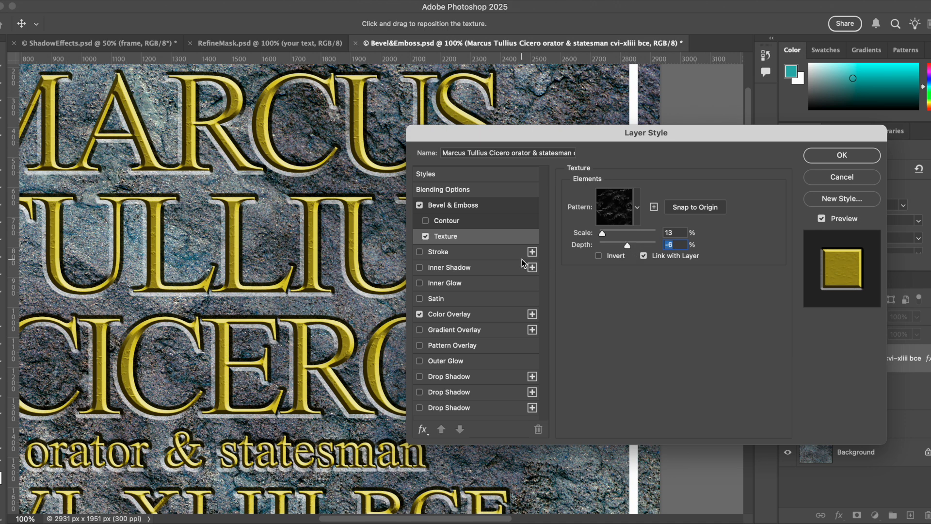
# Reposition the texture on the lettering, set its scale to 21%, and apply the layer style
pyautogui.moveTo(211, 184); pyautogui.dragTo(294, 205)
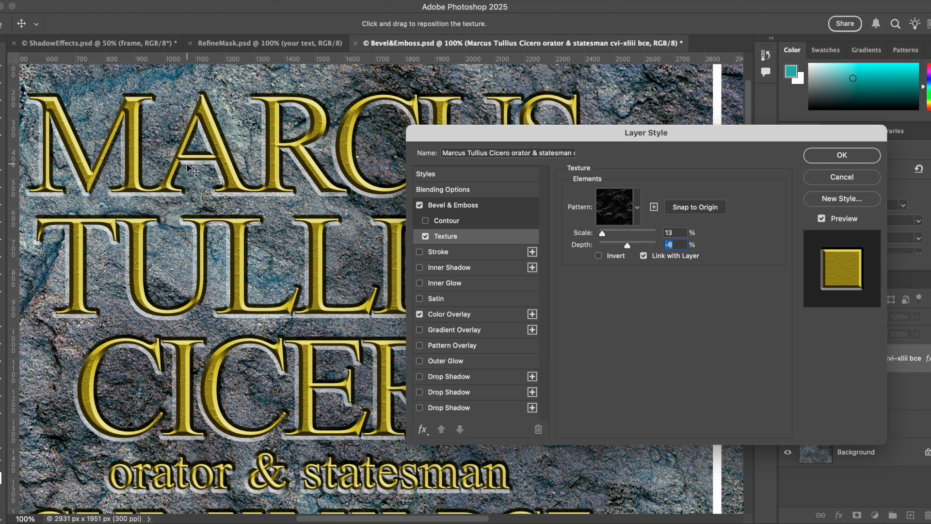
pyautogui.scroll(-3, 298, 291)
pyautogui.hscroll(2, 298, 291)
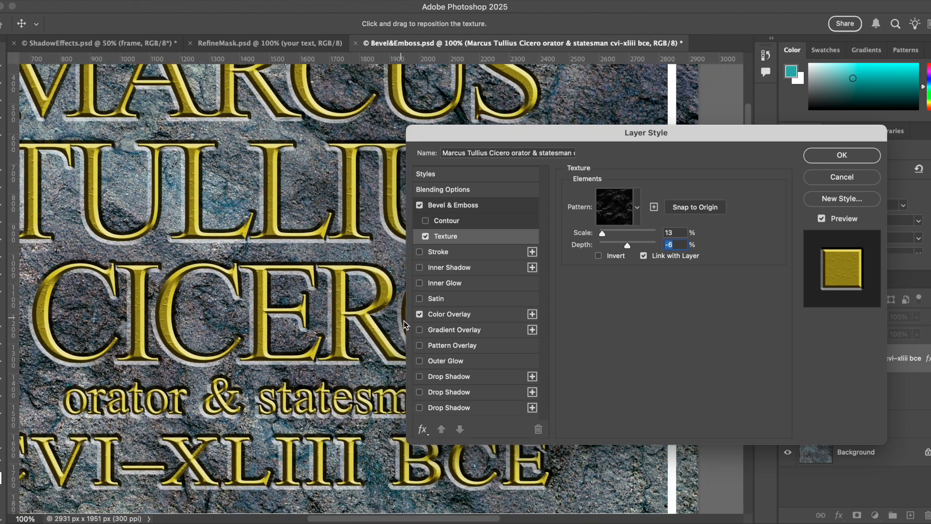
pyautogui.hscroll(1, 404, 321)
pyautogui.scroll(-1, 404, 321)
pyautogui.moveTo(602, 234); pyautogui.dragTo(605, 233)
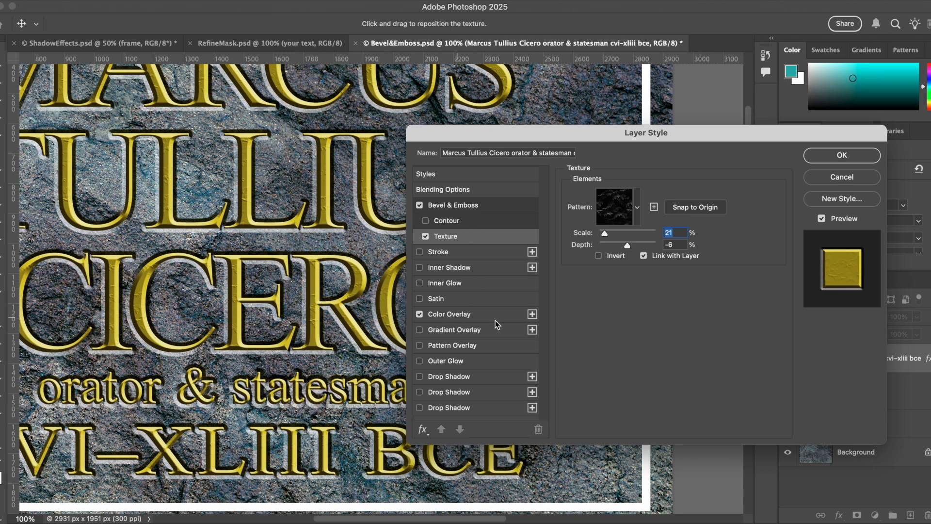
pyautogui.click(842, 158)
# Copy the title layer's Bevel & Emboss and Color Overlay effects onto the border layer
pyautogui.moveTo(536, 254); pyautogui.dragTo(573, 274)
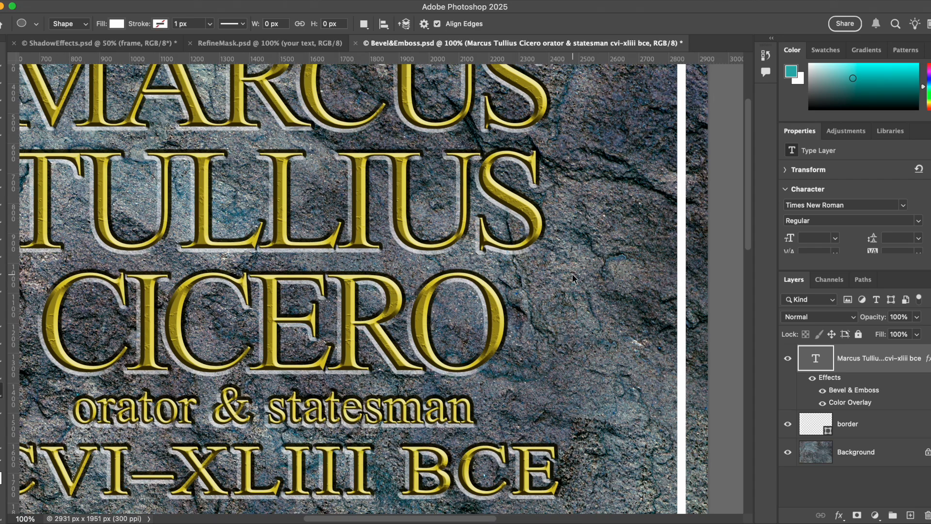
pyautogui.press('super+minus')
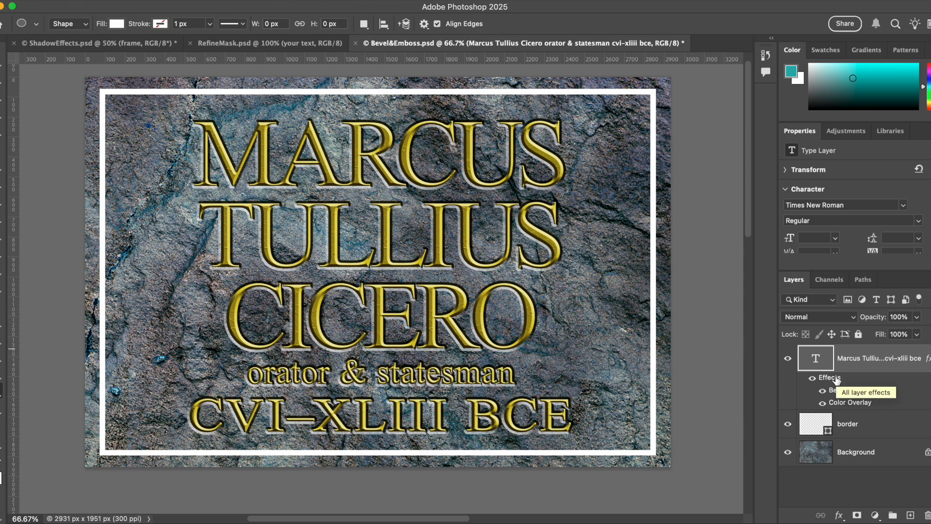
pyautogui.moveTo(836, 380); pyautogui.dragTo(837, 430)
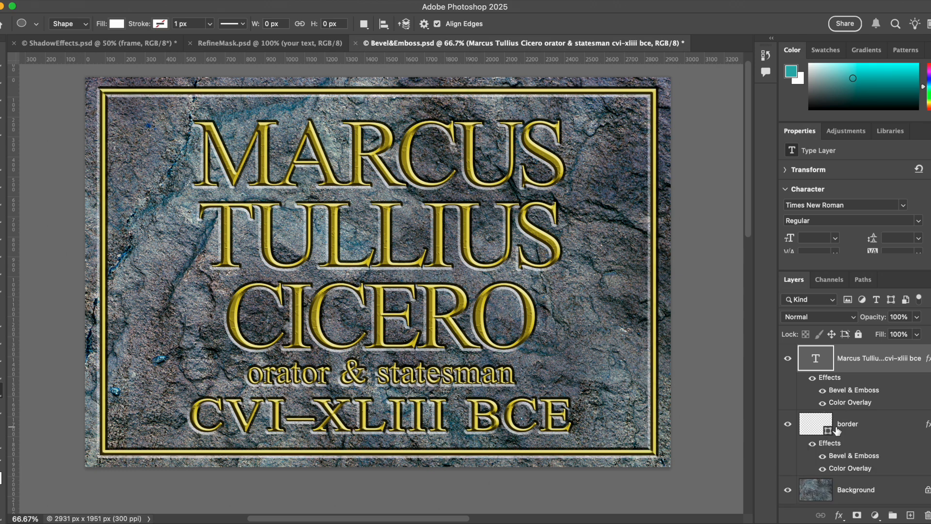